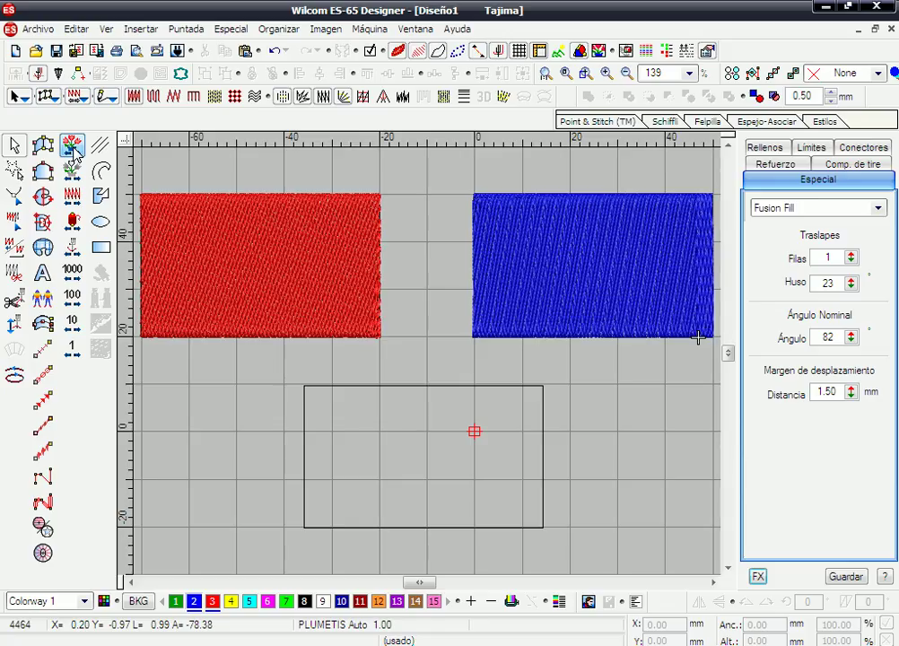
Step: Travel the needle position to the design's start and end, and between the previous and next objects
left_click(75, 148)
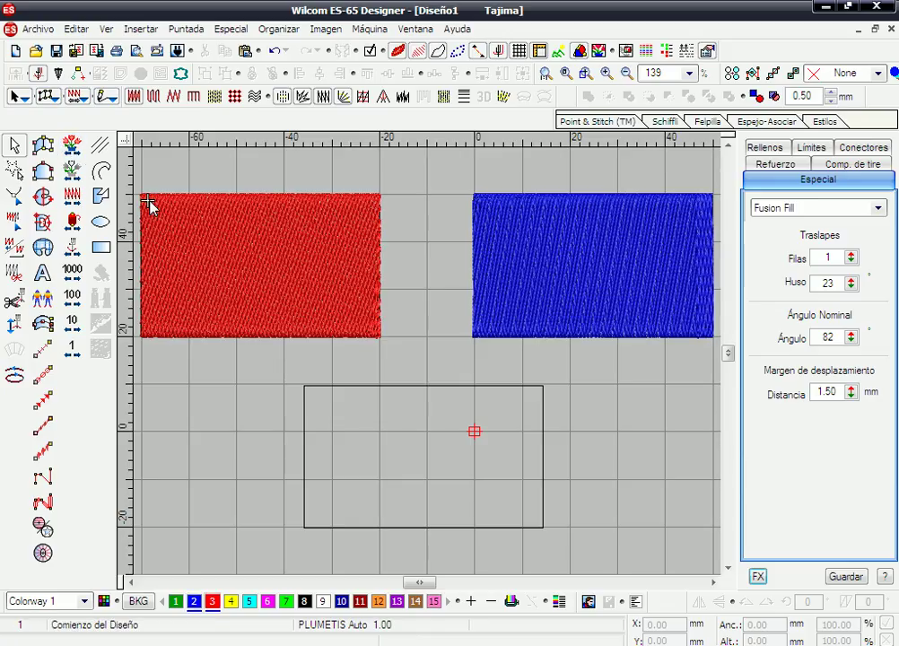
left_click(101, 145)
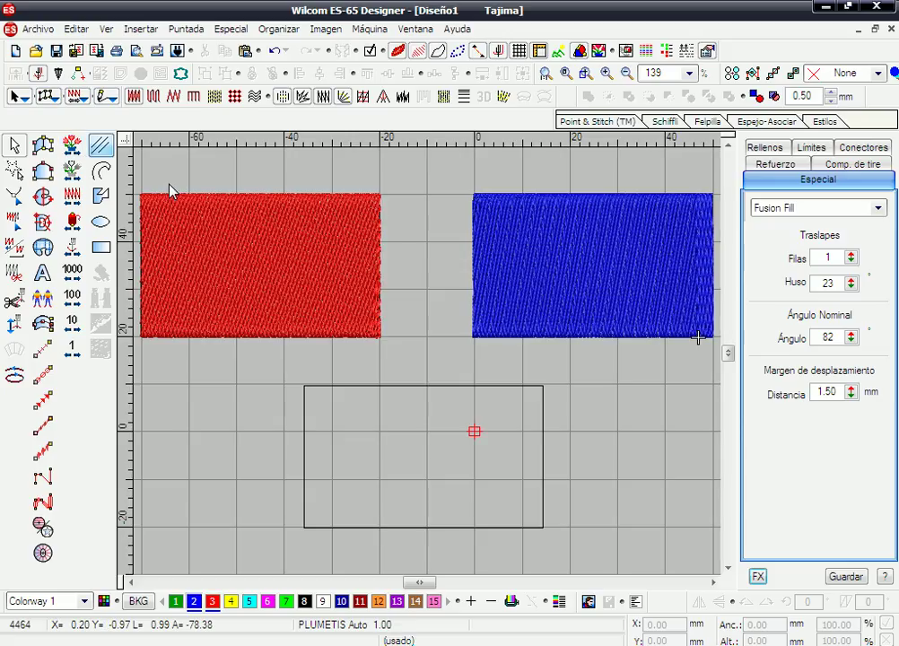
key("Escape")
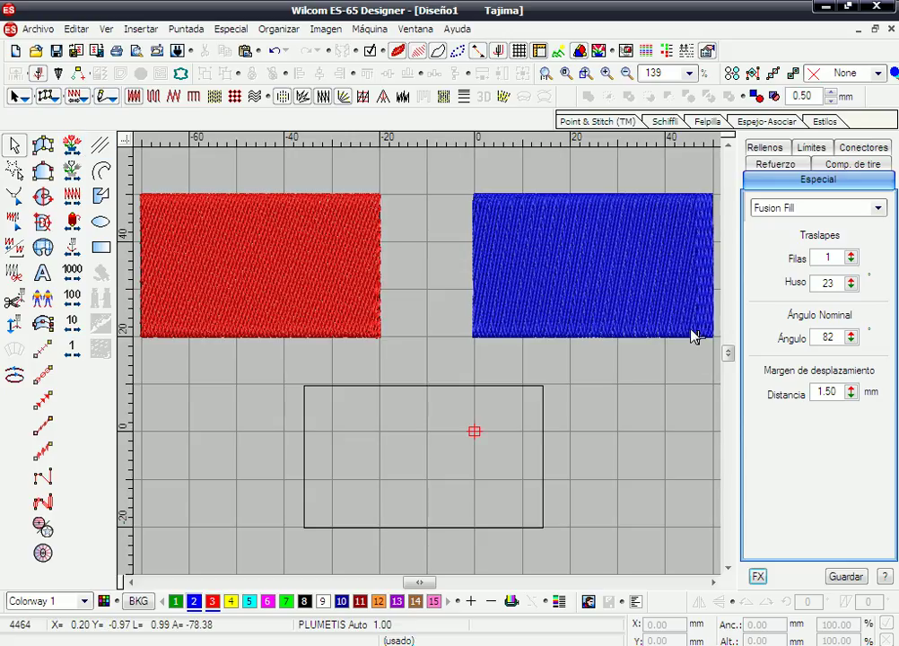
left_click(72, 151)
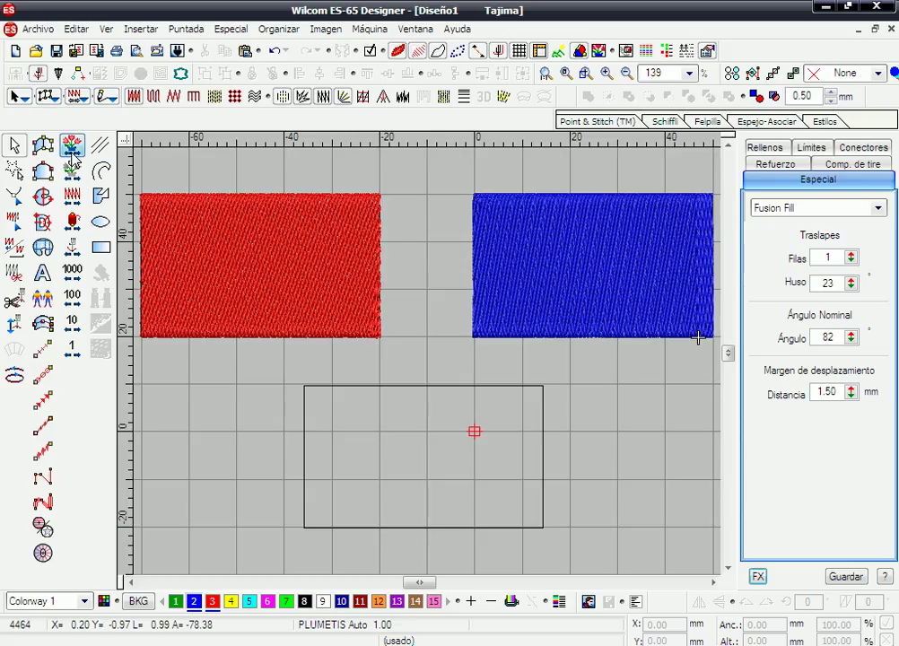
key("Home")
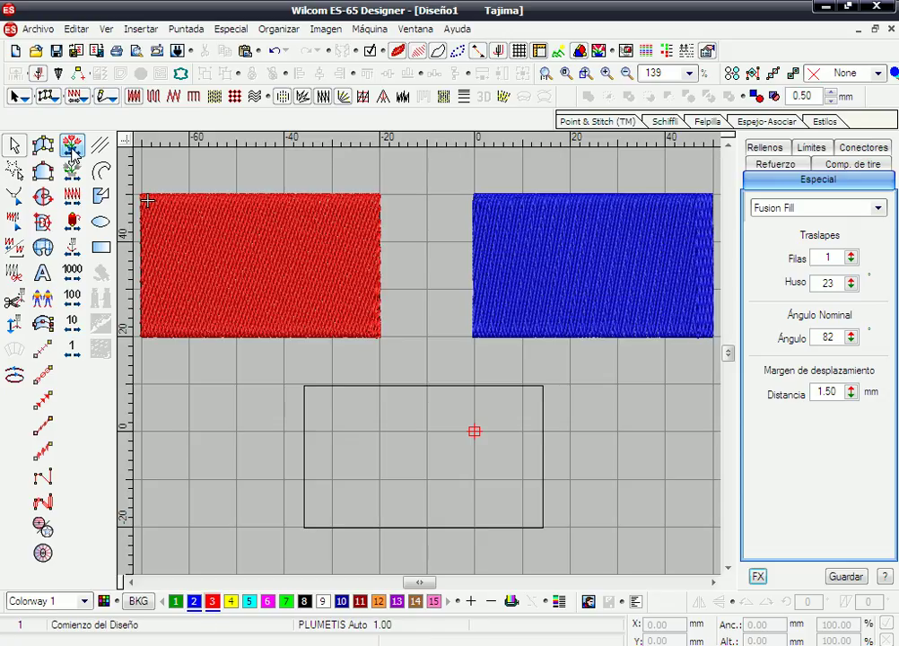
key("End")
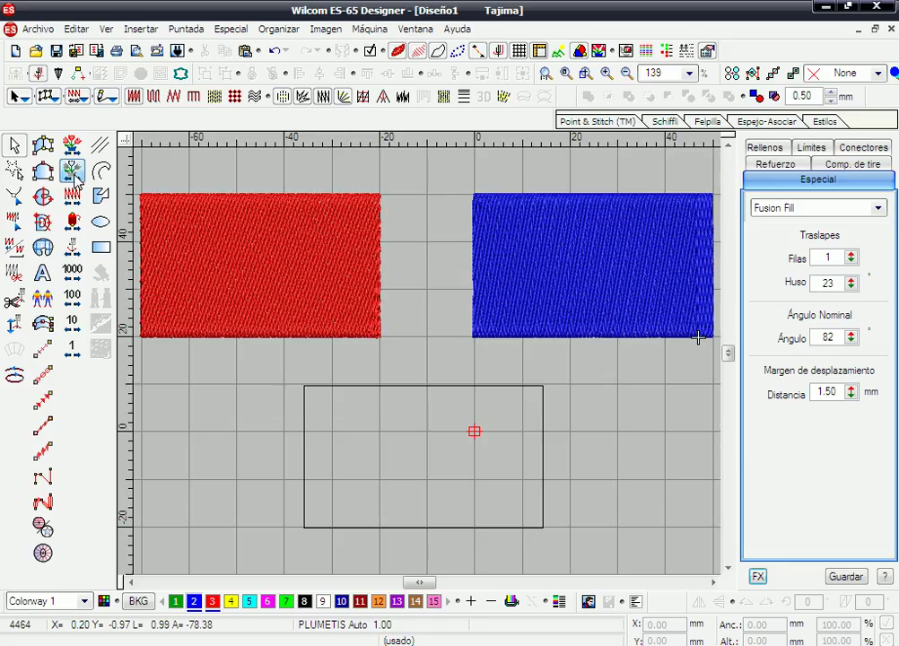
key("Page_Up")
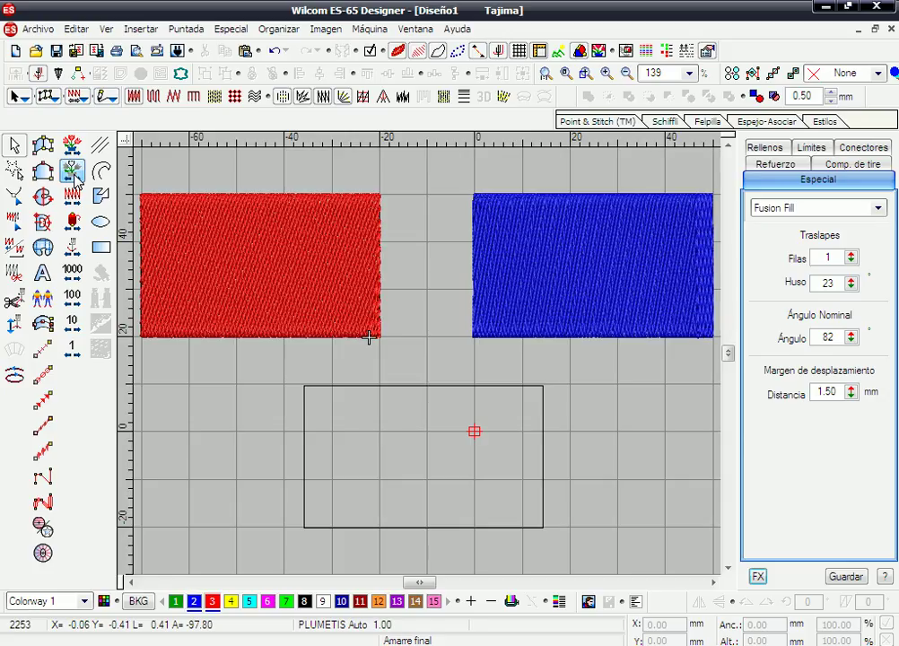
key("Page_Down")
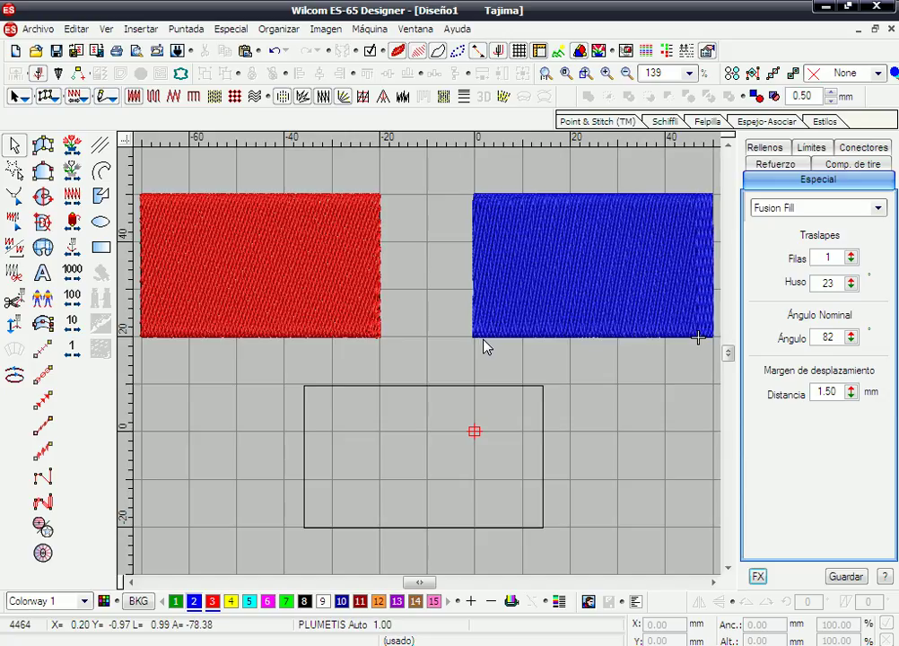
Step: Turn off the realistic stitch preview and travel backward and forward through the blue rectangle's stitches by segment
left_click(397, 52)
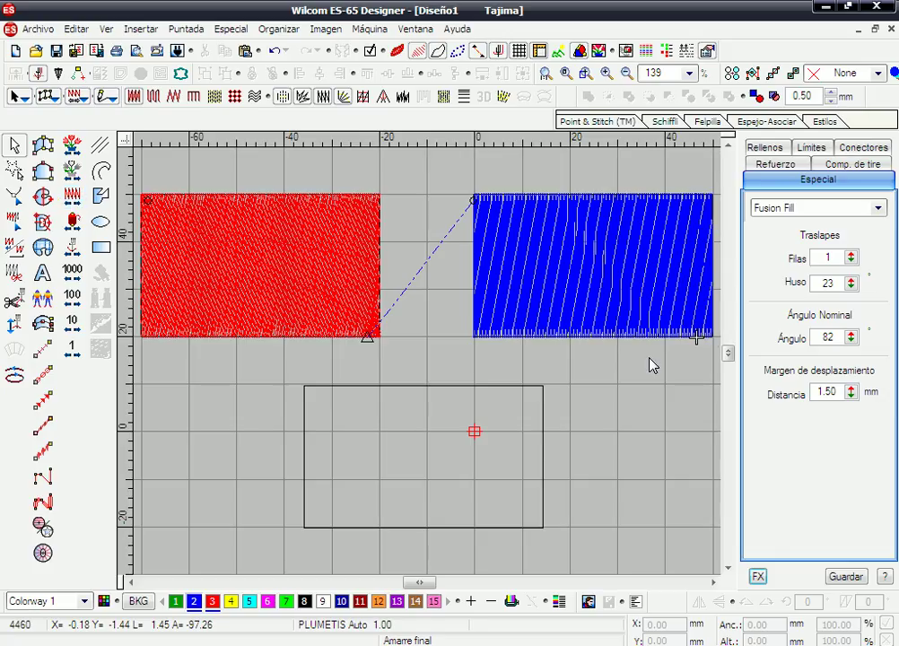
left_click(74, 199)
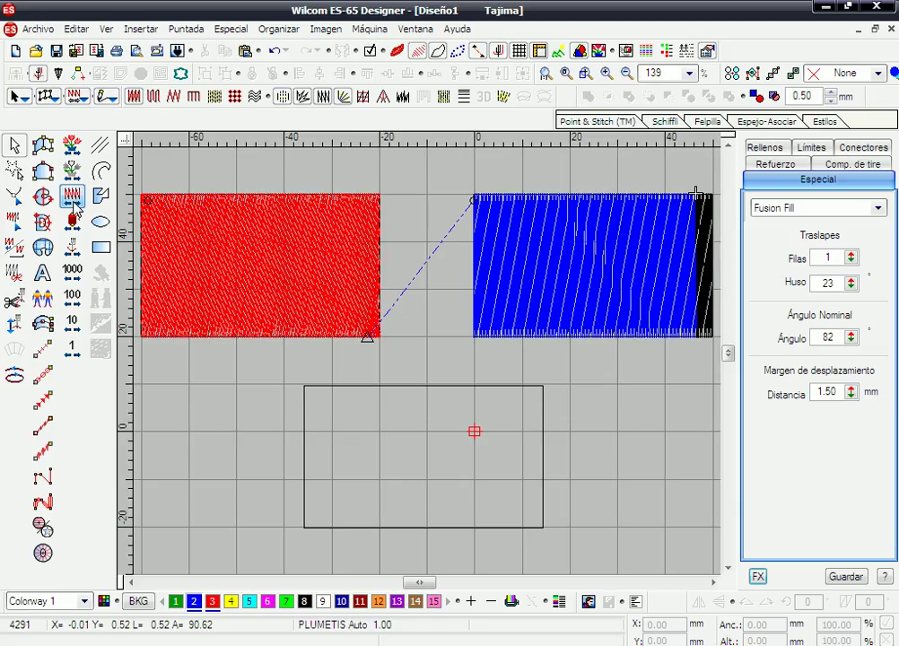
key("ctrl+Up")
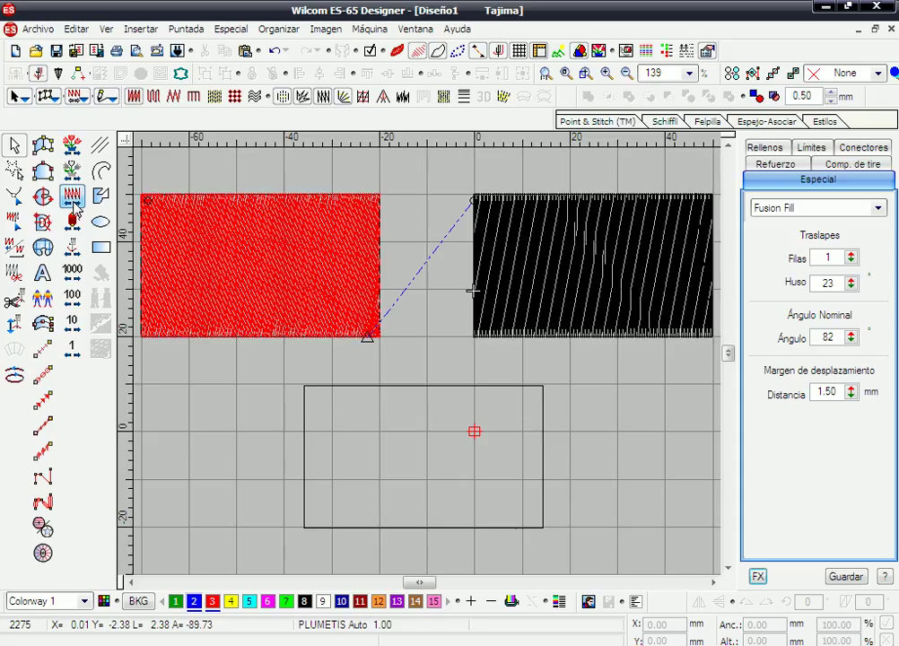
key("ctrl+Down")
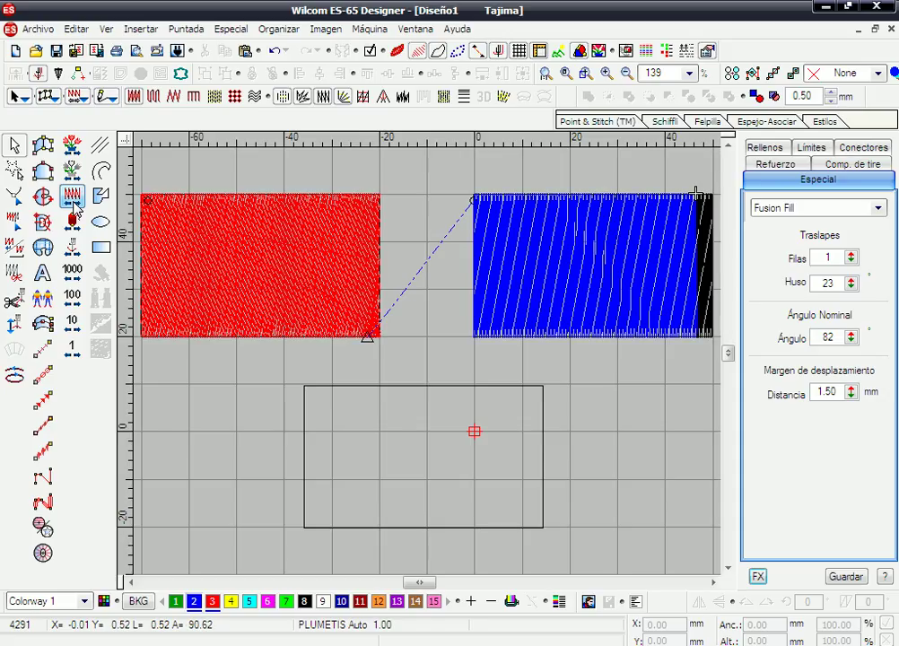
key("ctrl+Down")
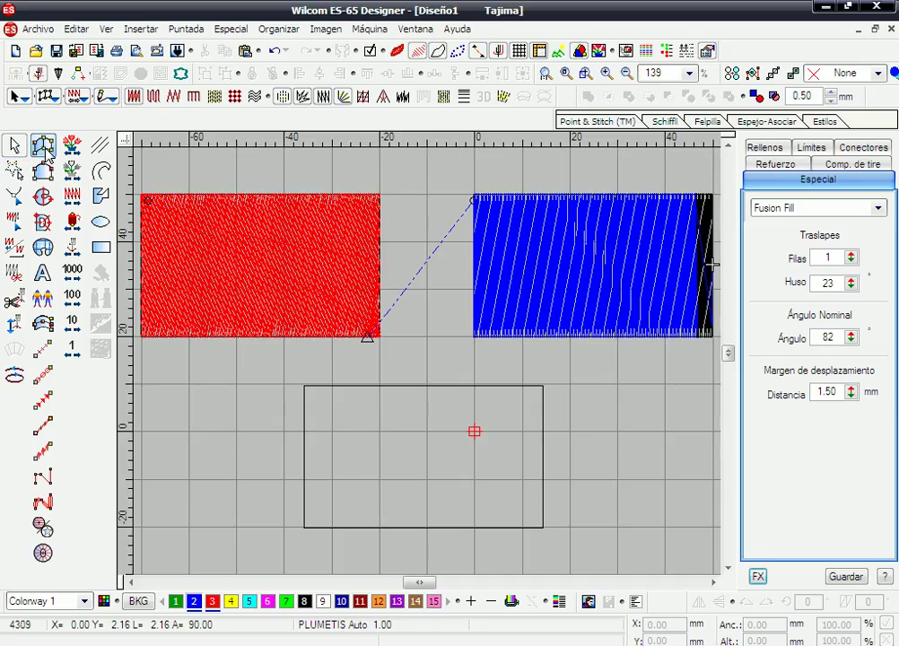
left_click(42, 375)
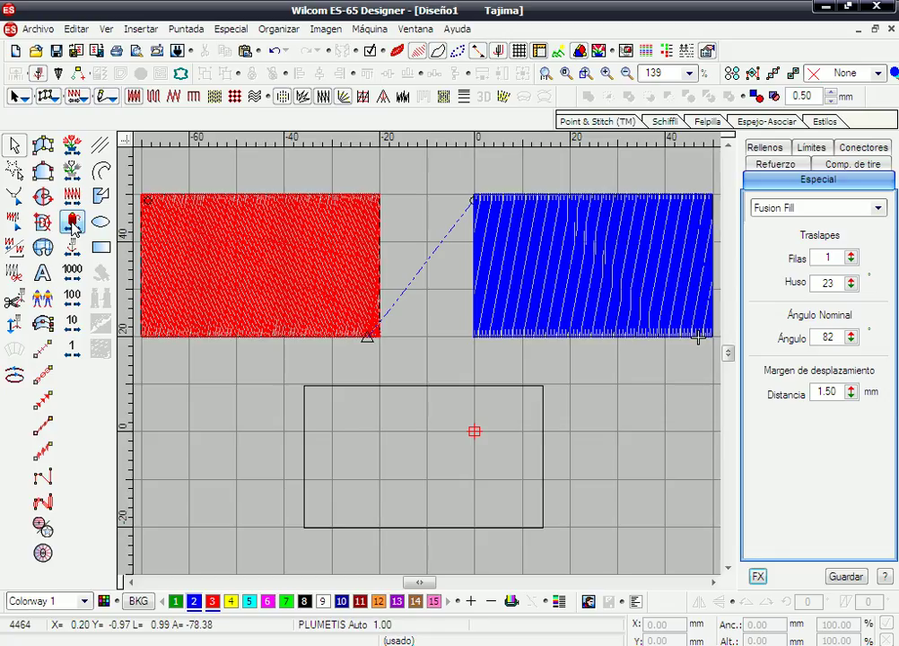
Step: Convert the black outline rectangle to a Fusion Fill object, placing the entry point near its upper-right corner and the exit on its left side
left_click(353, 387)
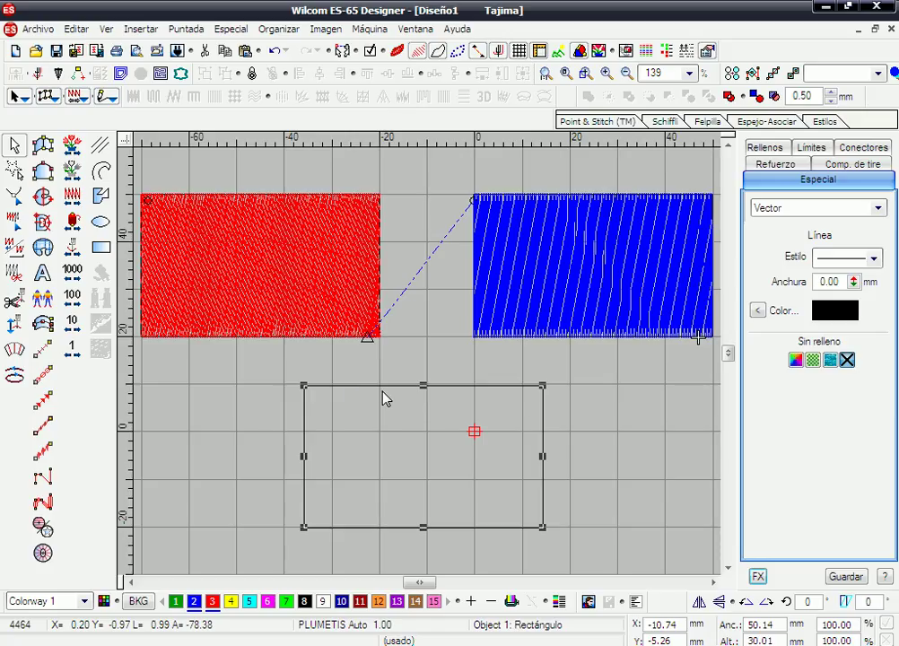
right_click(406, 410)
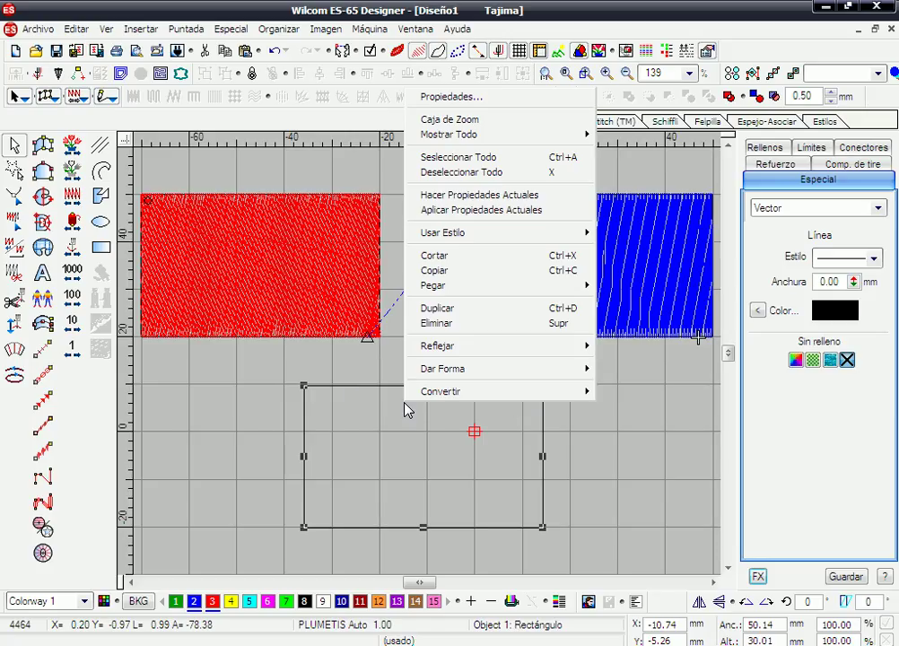
mouse_move(511, 394)
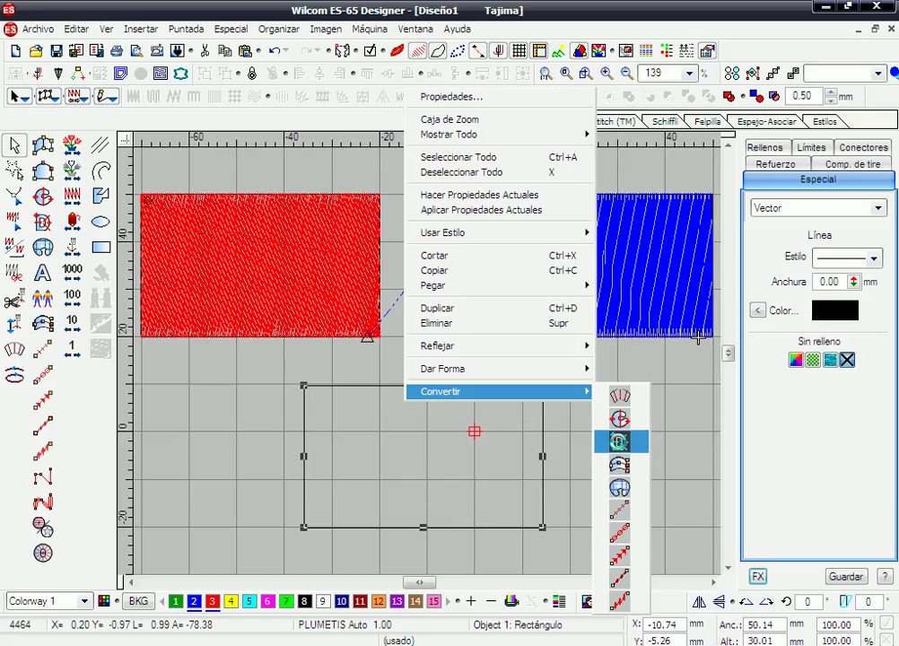
left_click(626, 449)
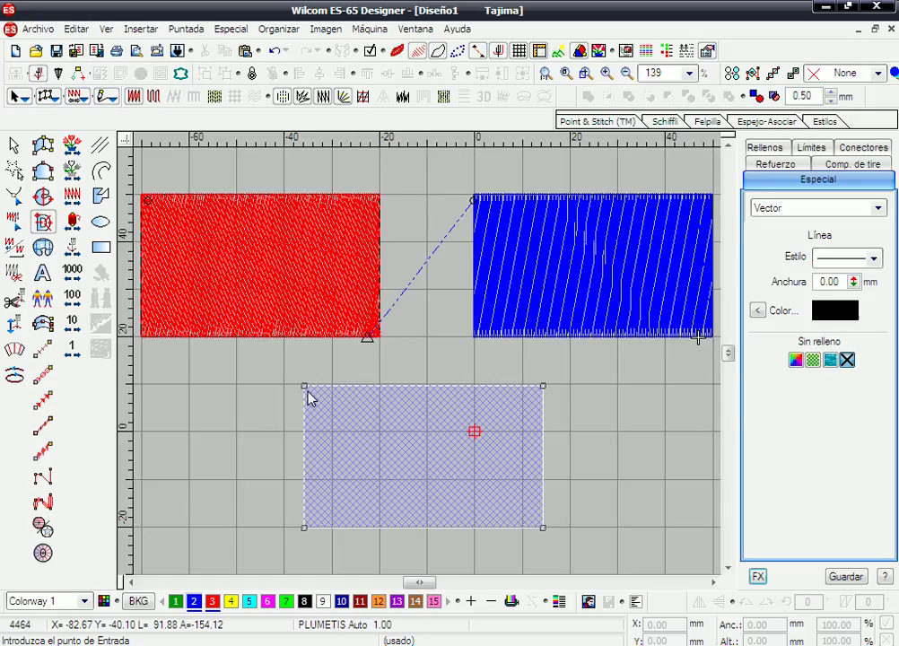
left_click(538, 395)
left_click(308, 527)
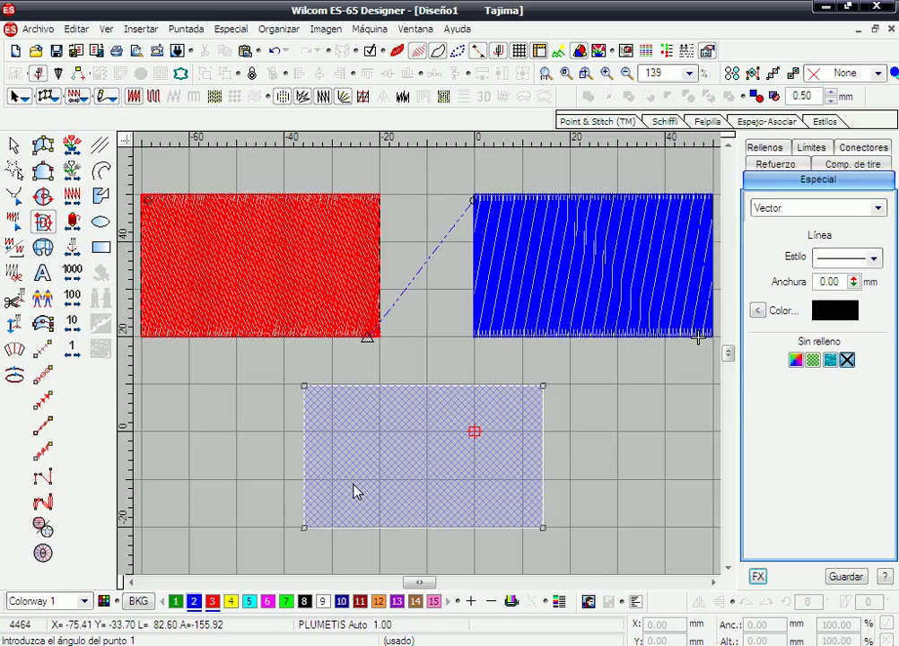
Step: Define two vertical stitch angle lines across the rectangle, one near its centre and one left of it, and generate the stitches
left_click(426, 365)
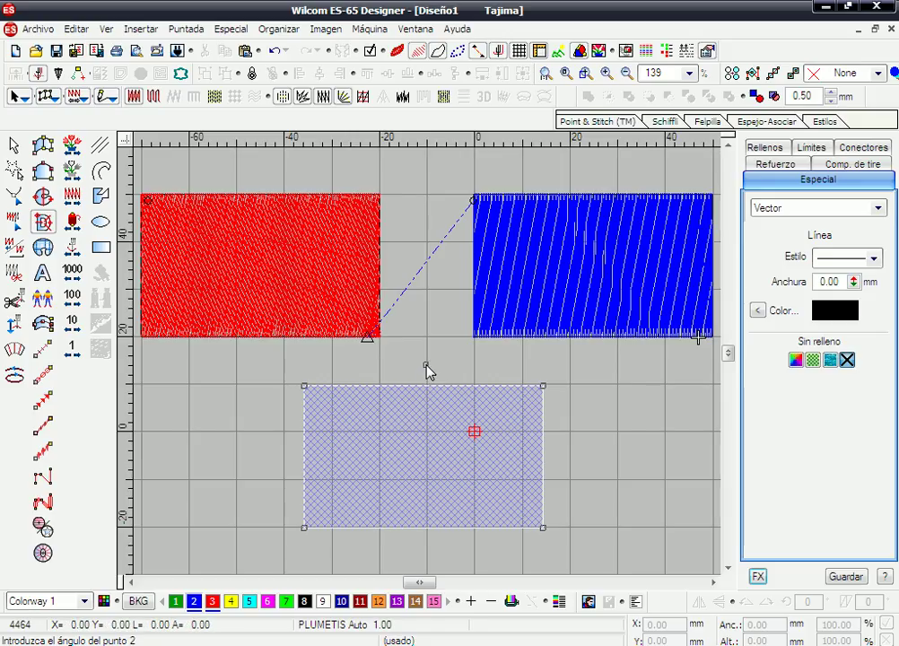
left_click(428, 557)
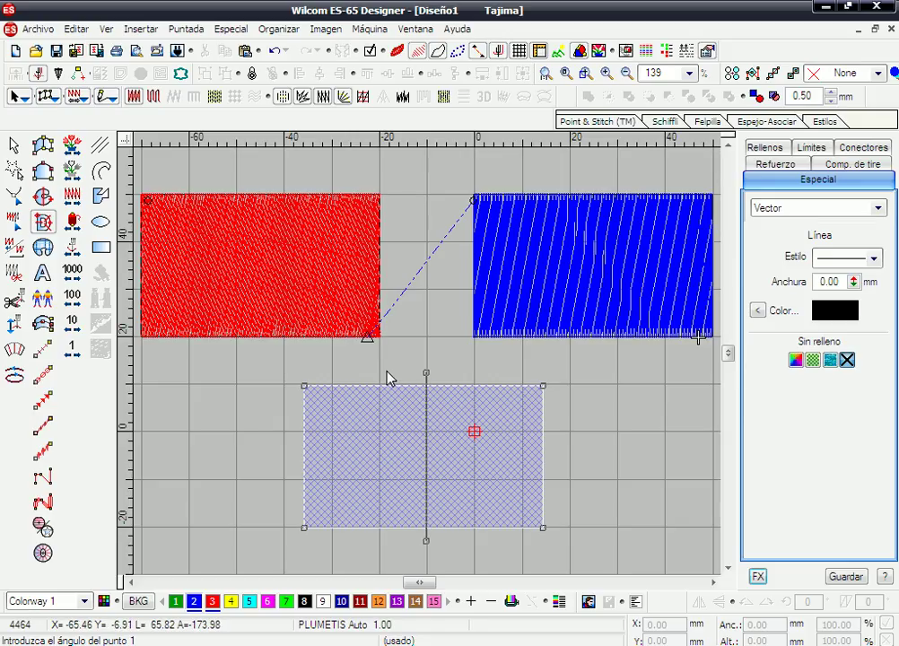
left_click(358, 368)
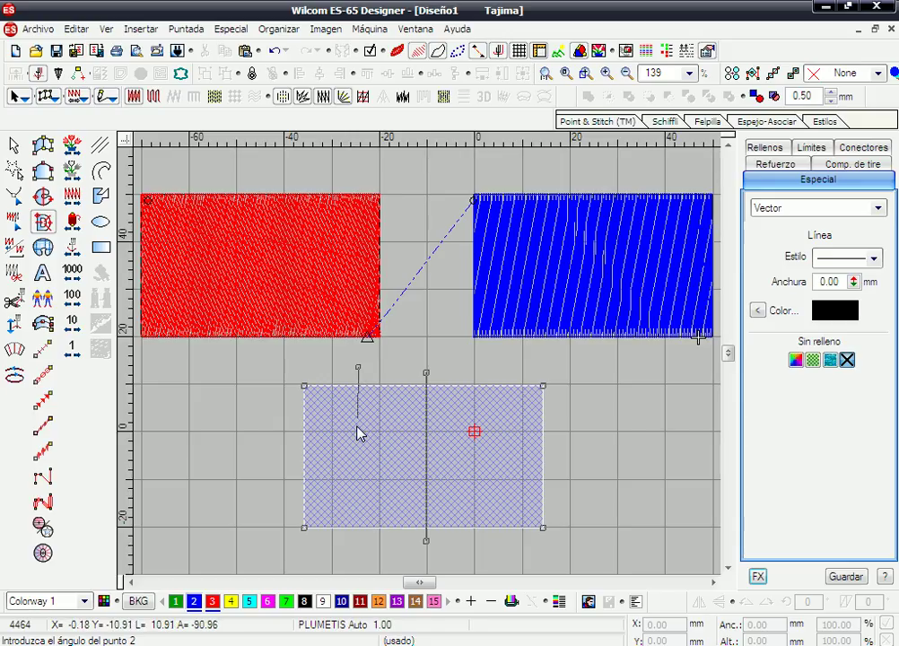
left_click(360, 559)
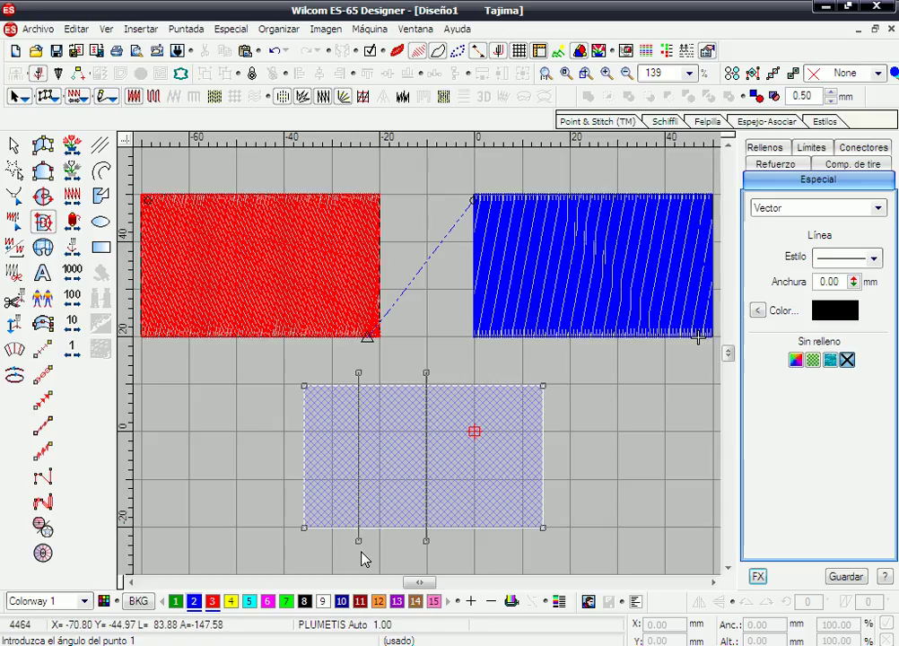
left_click(361, 559)
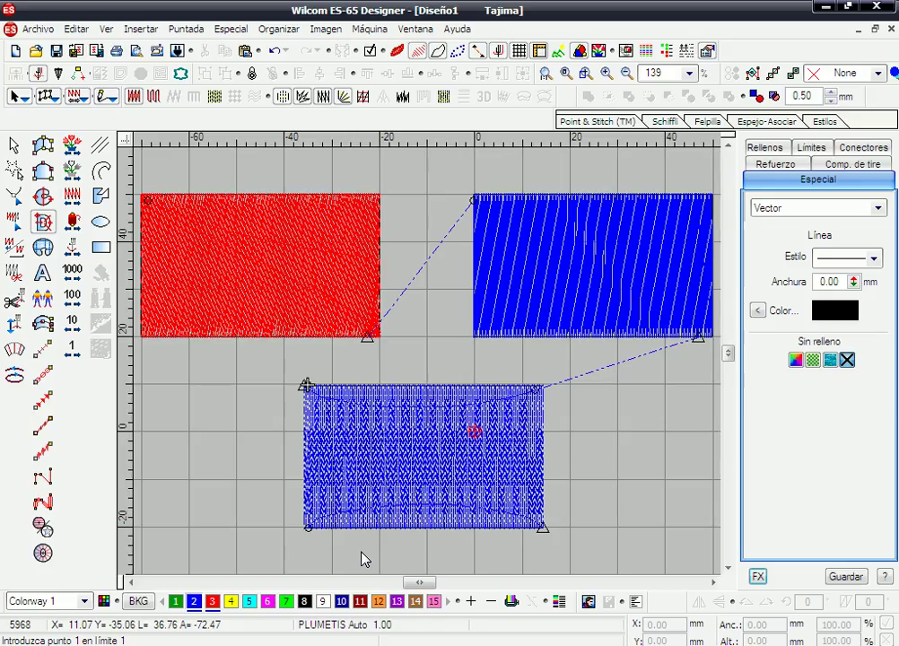
Step: Recolor the converted rectangle with yellow, palette color 4, and deselect it
left_click(12, 149)
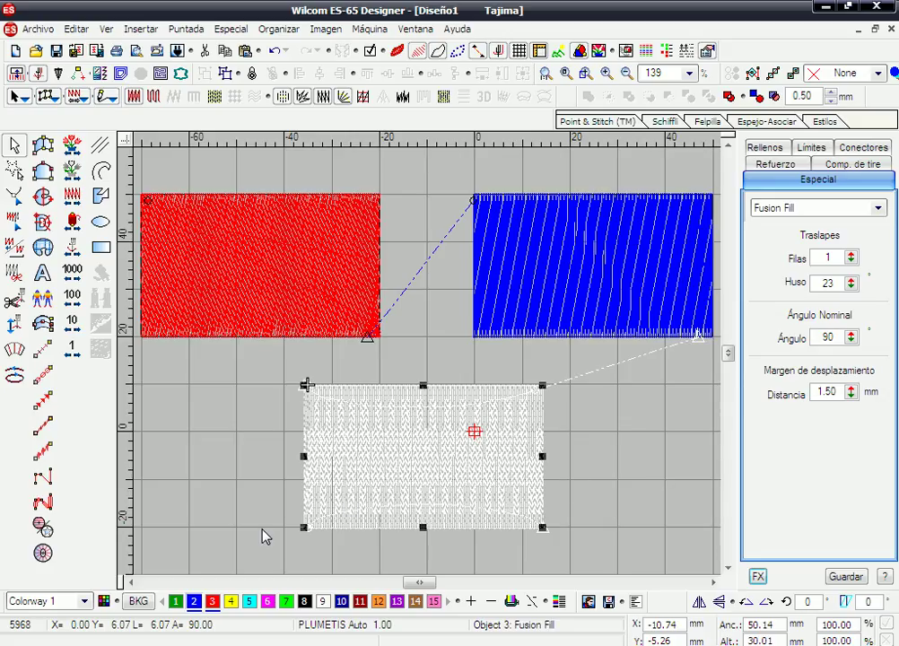
left_click(231, 603)
left_click(213, 428)
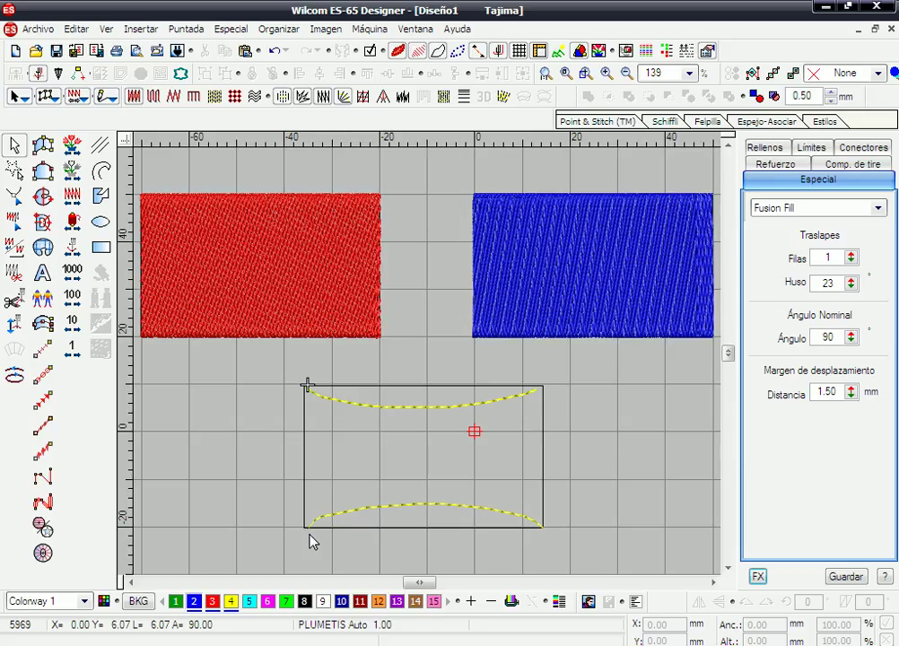
Step: Change the yellow rectangle's stitch type to Tatami and deselect it
left_click(133, 97)
left_click(427, 393)
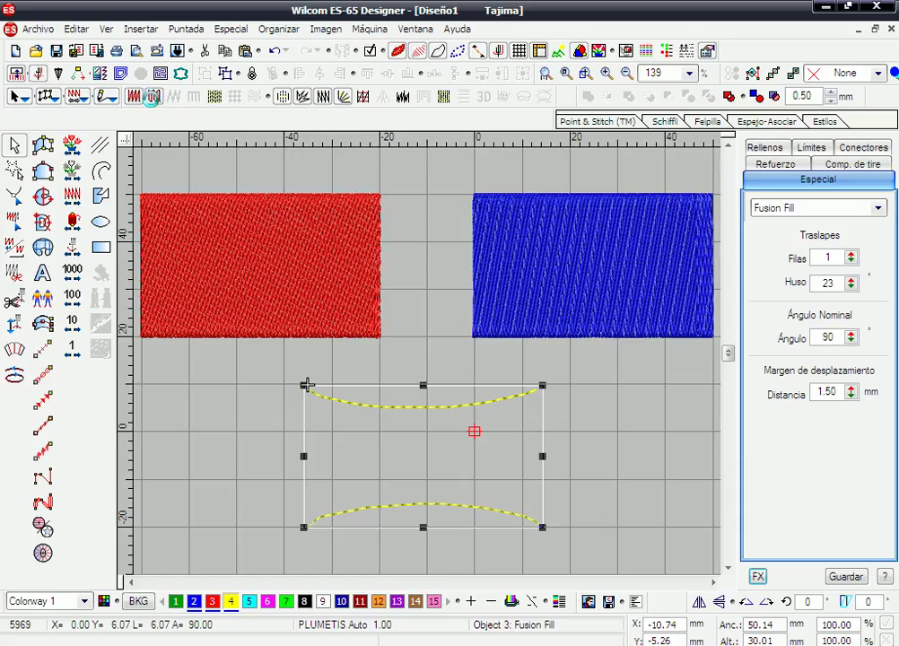
left_click(152, 97)
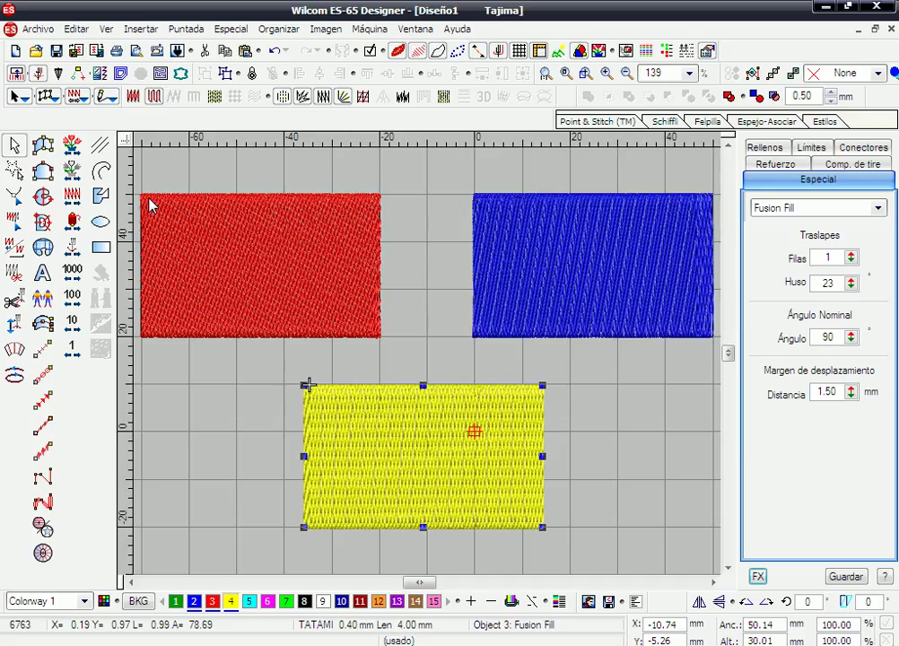
left_click(190, 403)
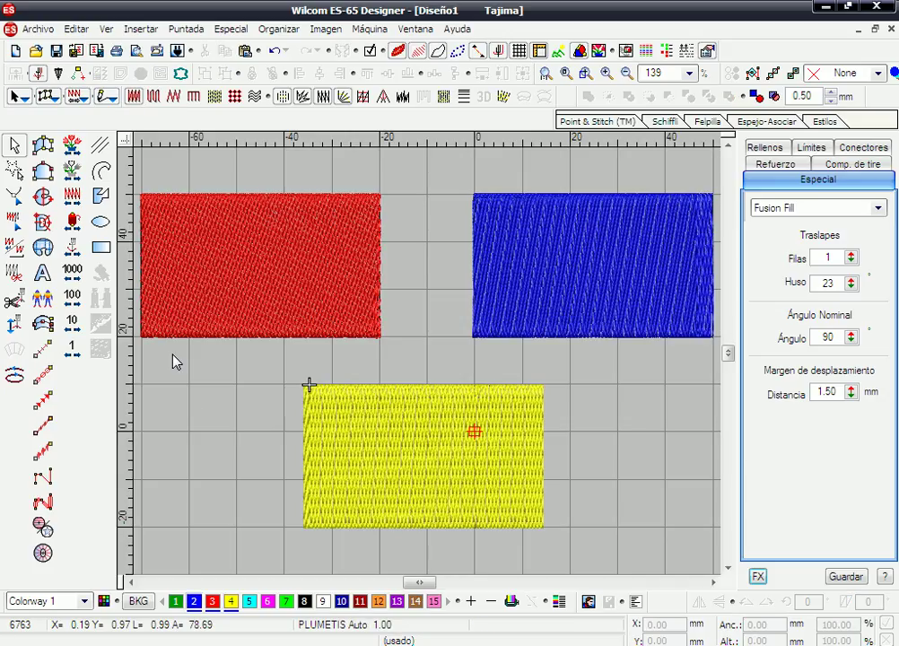
Step: Travel backward and forward through the design by color change
left_click(75, 228)
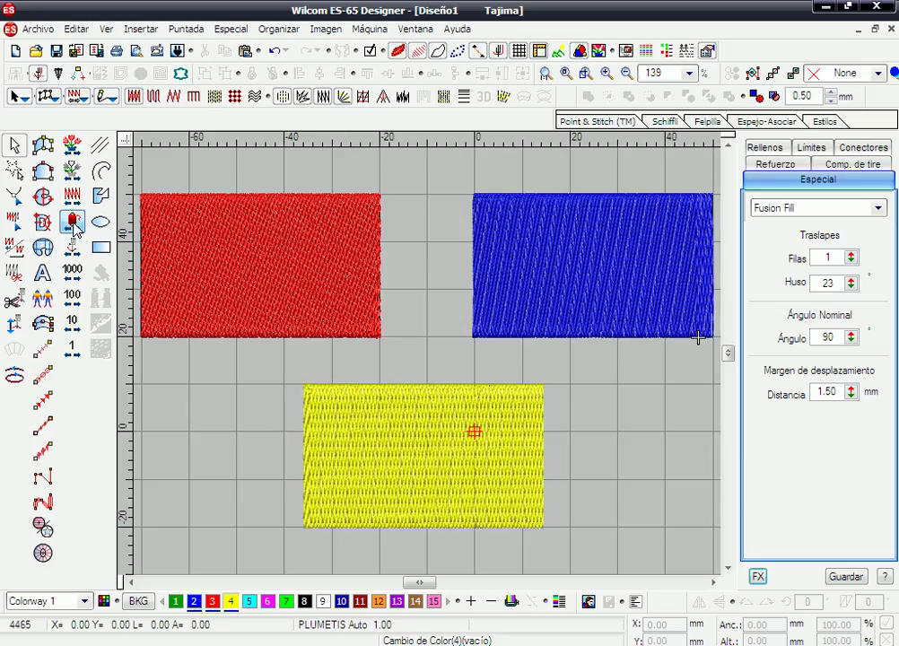
left_click(74, 229)
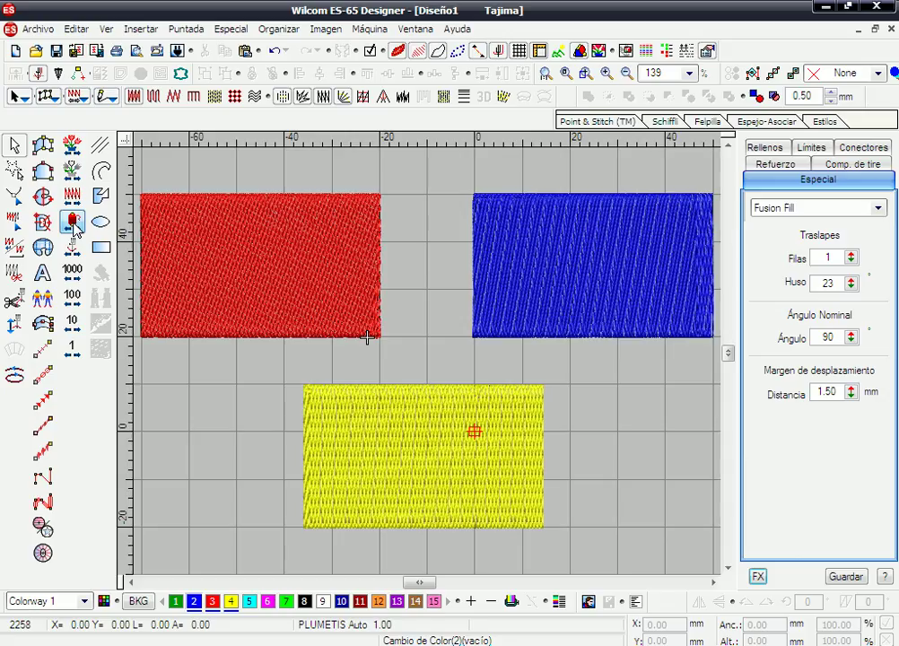
left_click(75, 229)
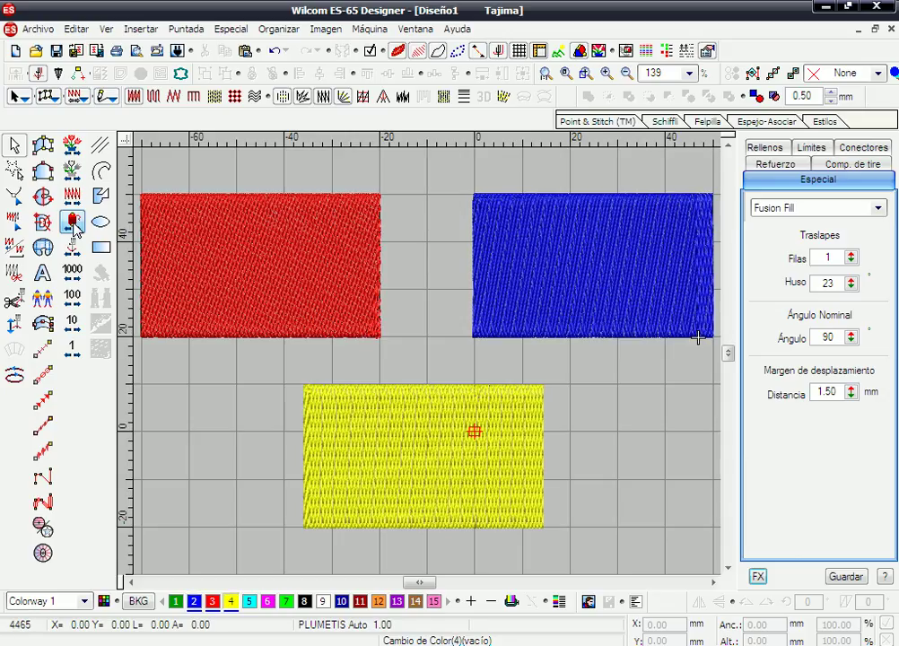
left_click(74, 229)
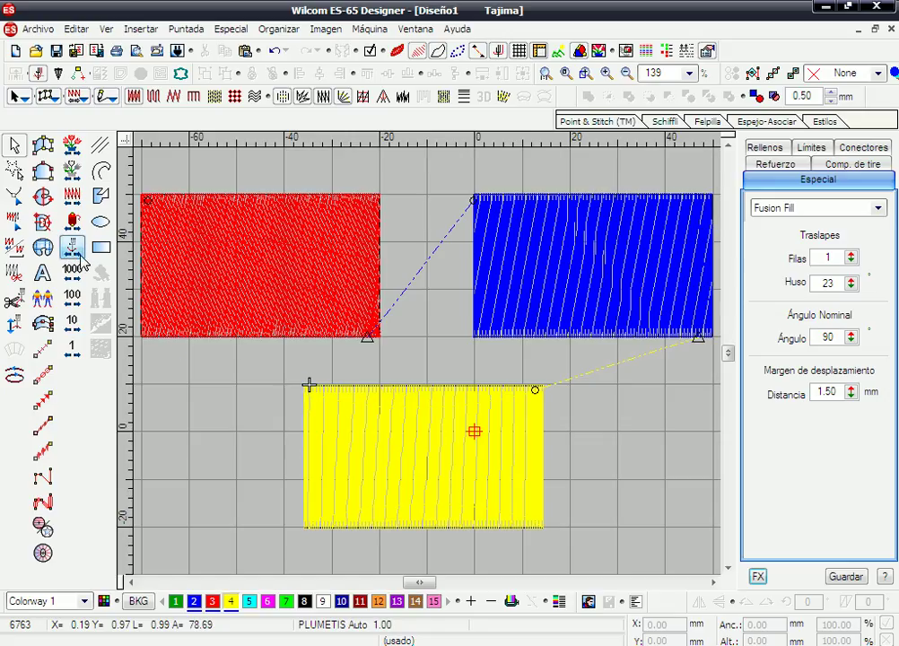
Step: Travel by machine function along the connecting jump between the blue and yellow rectangles
key("Tab")
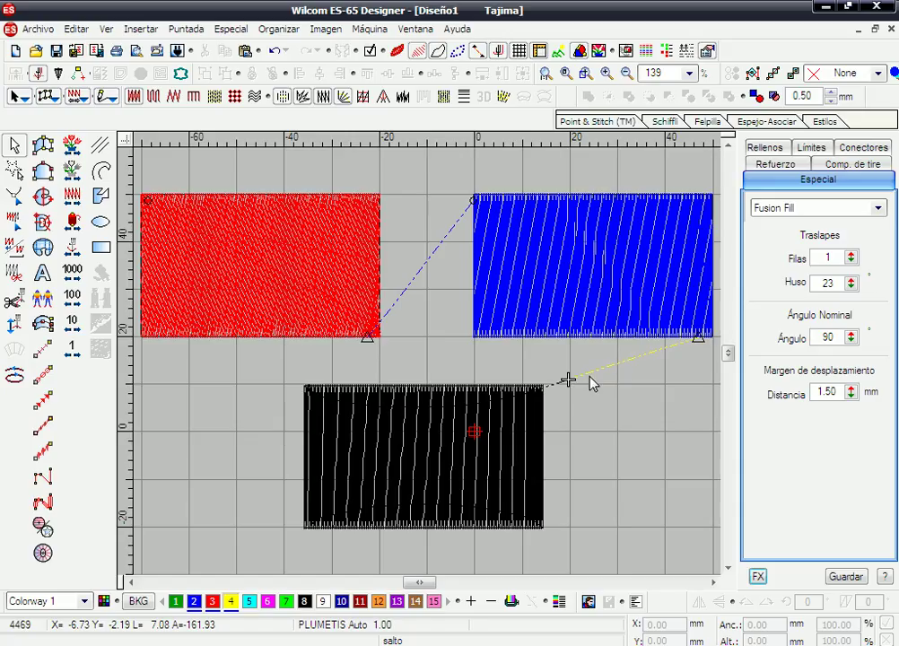
left_click(75, 254)
left_click(74, 254)
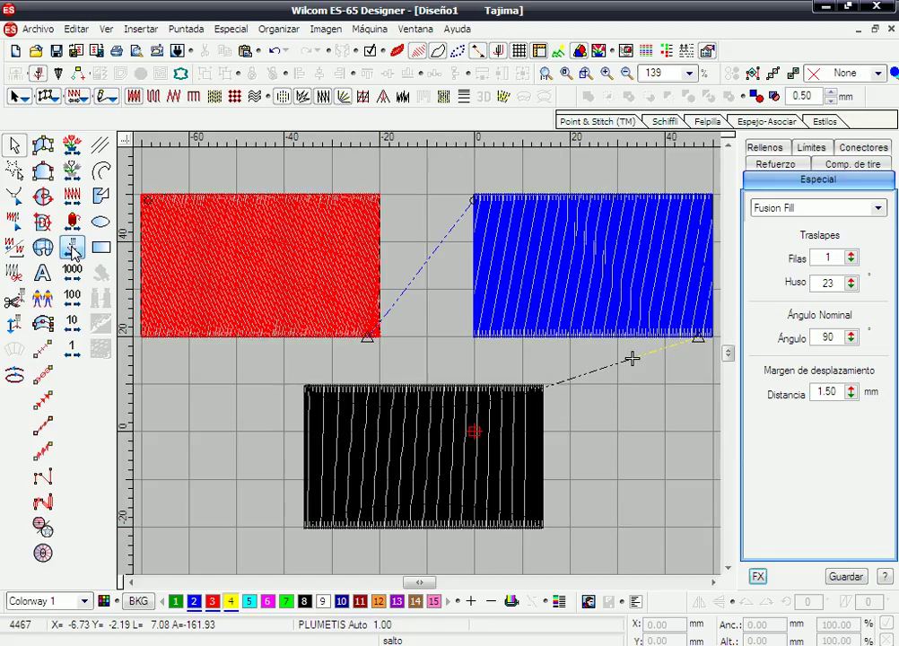
Step: Continue traveling by machine function from the connecting jump to the last stitch of the design
left_click(75, 254)
left_click(74, 254)
left_click(74, 254)
left_click(74, 254)
left_click(75, 254)
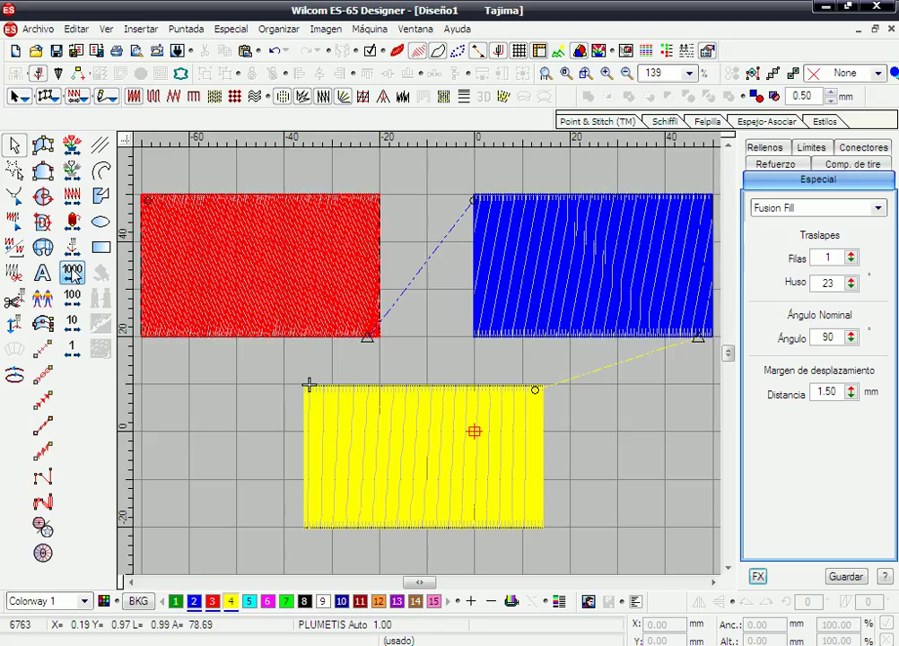
Step: Travel backward in 1000-stitch increments, four times, from the end of the design into the blue rectangle
left_click(73, 272)
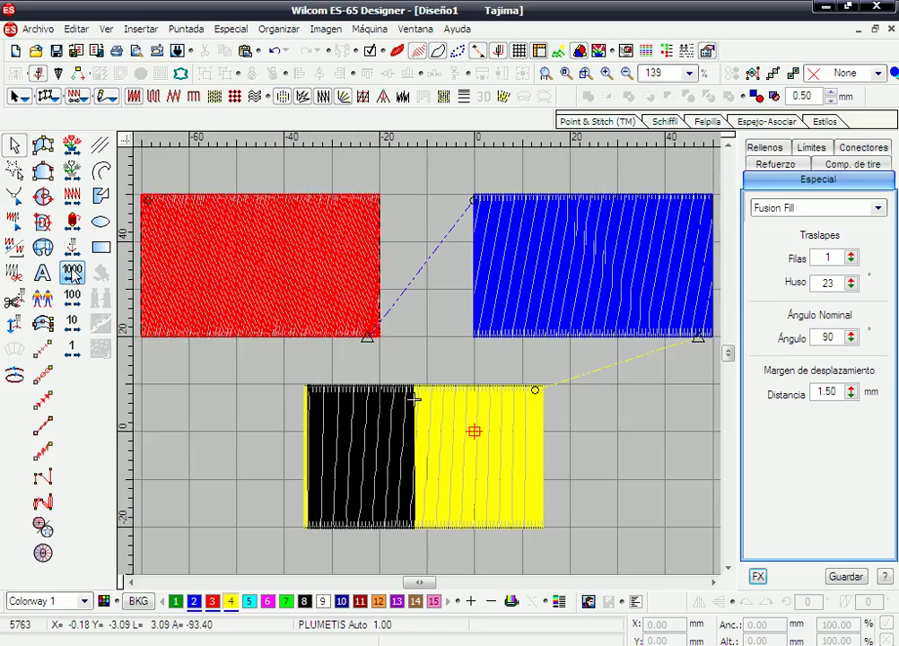
left_click(74, 273)
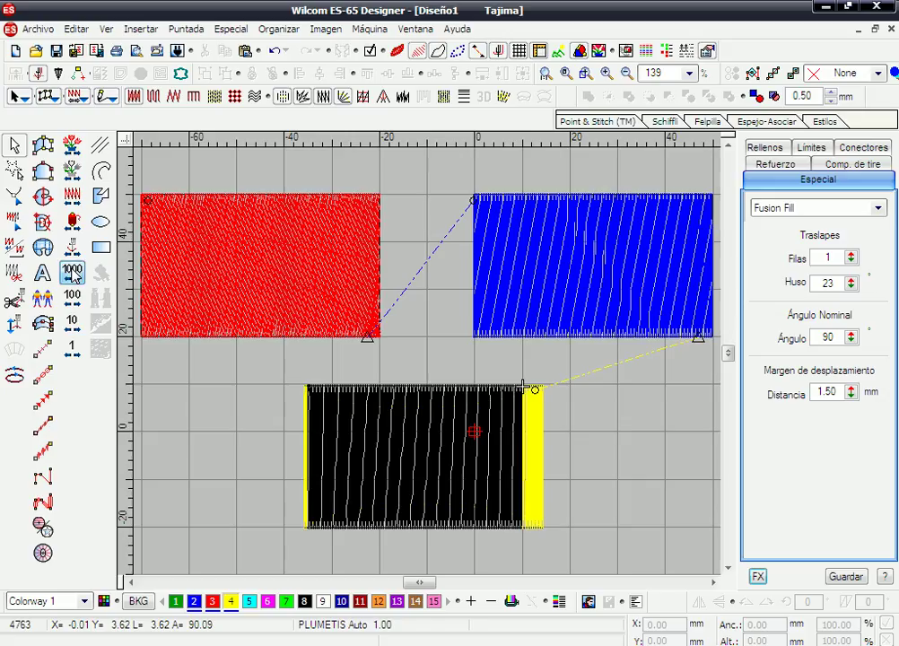
left_click(74, 272)
left_click(73, 273)
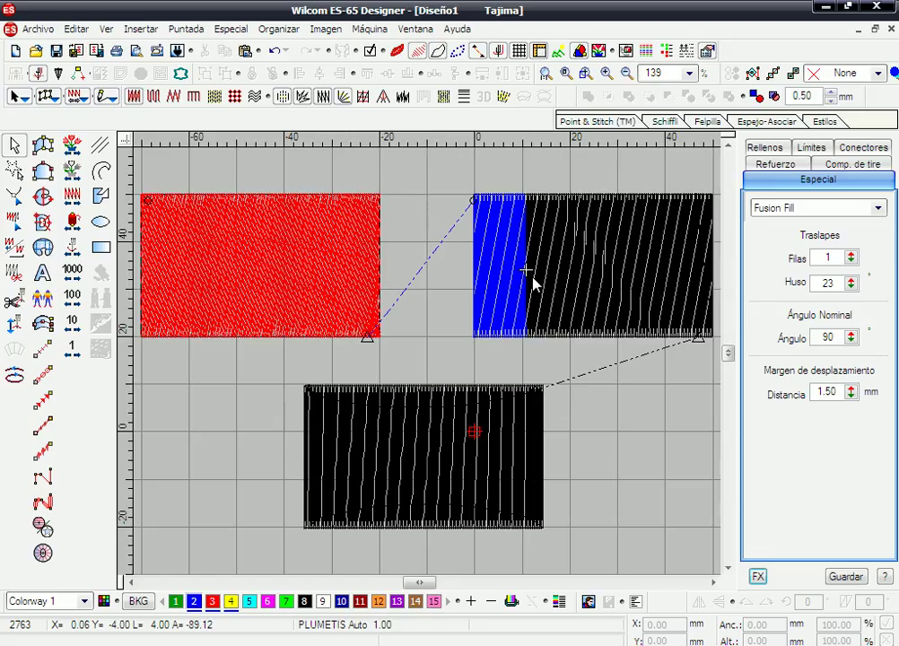
Step: Travel forward in 1000-stitch increments from the blue rectangle to the end of the design
left_click(75, 276)
left_click(74, 276)
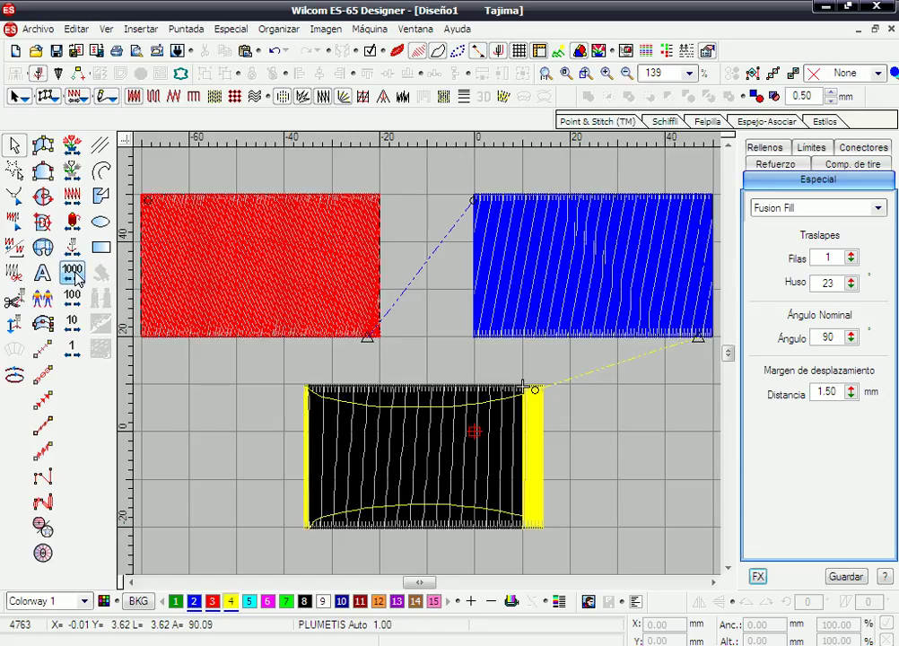
left_click(74, 276)
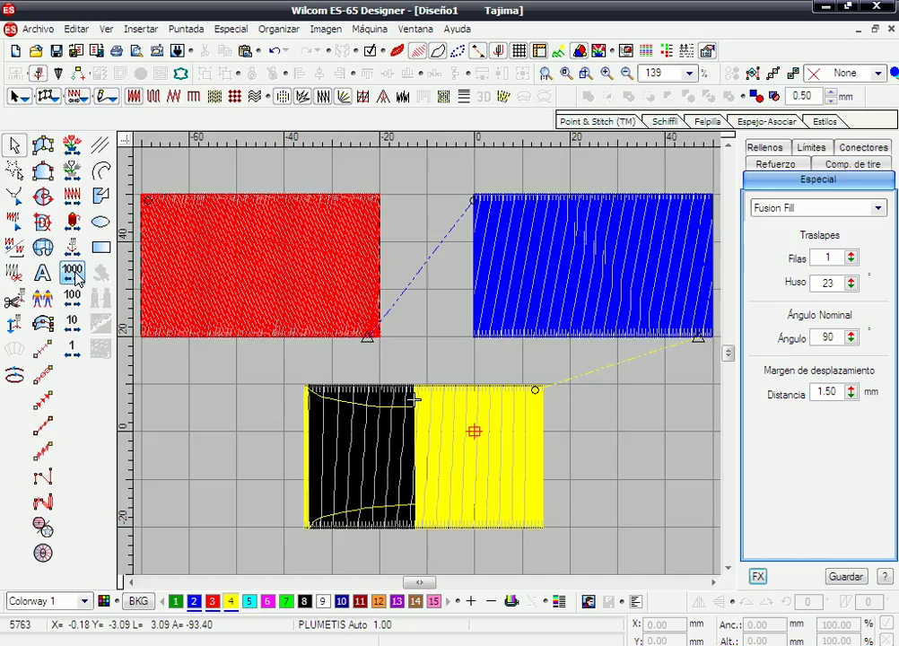
left_click(75, 276)
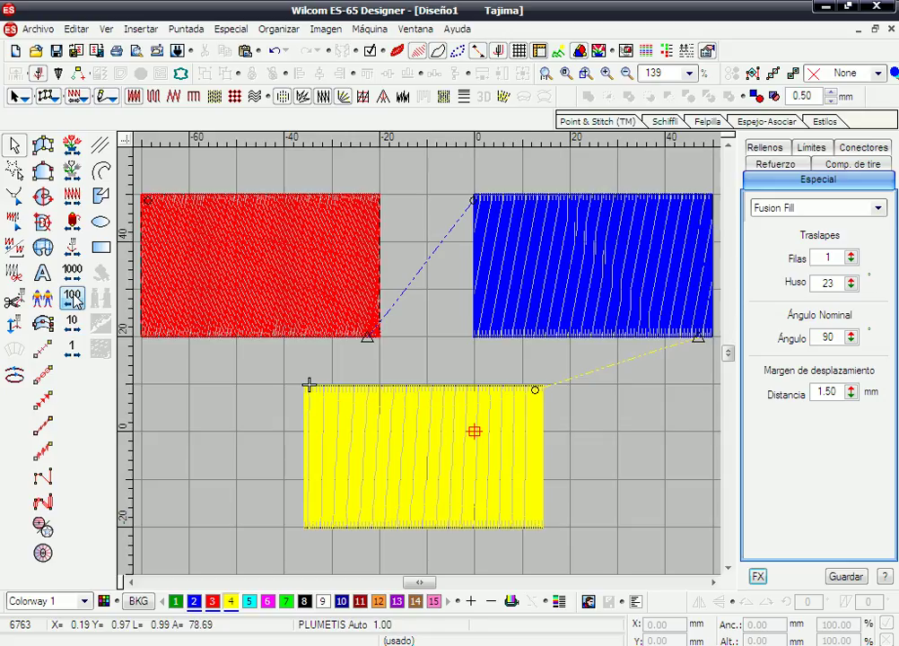
Step: Travel backward in 100-stitch increments, four times, from the end of the yellow rectangle
left_click(74, 300)
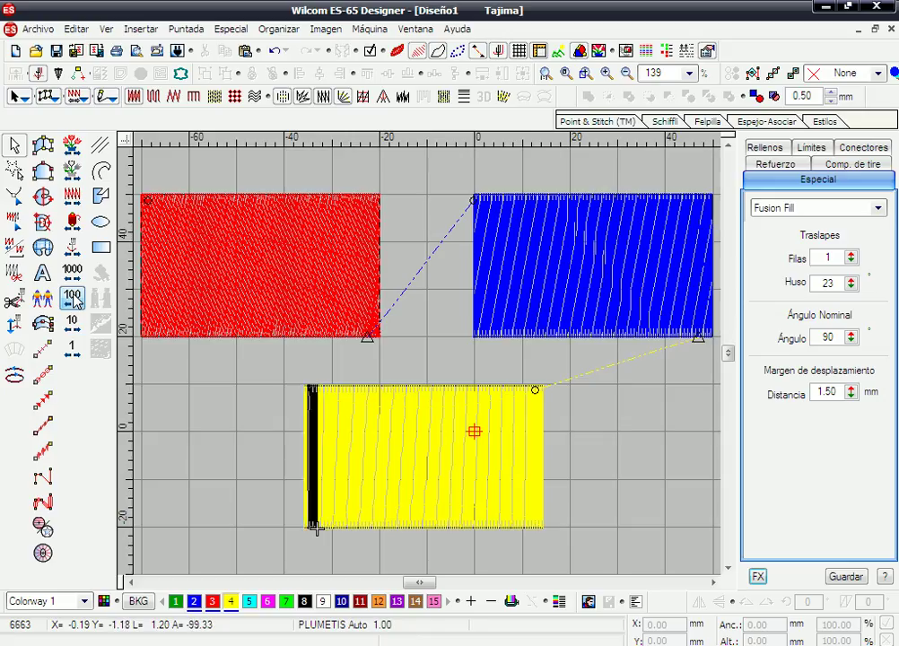
left_click(74, 300)
left_click(74, 300)
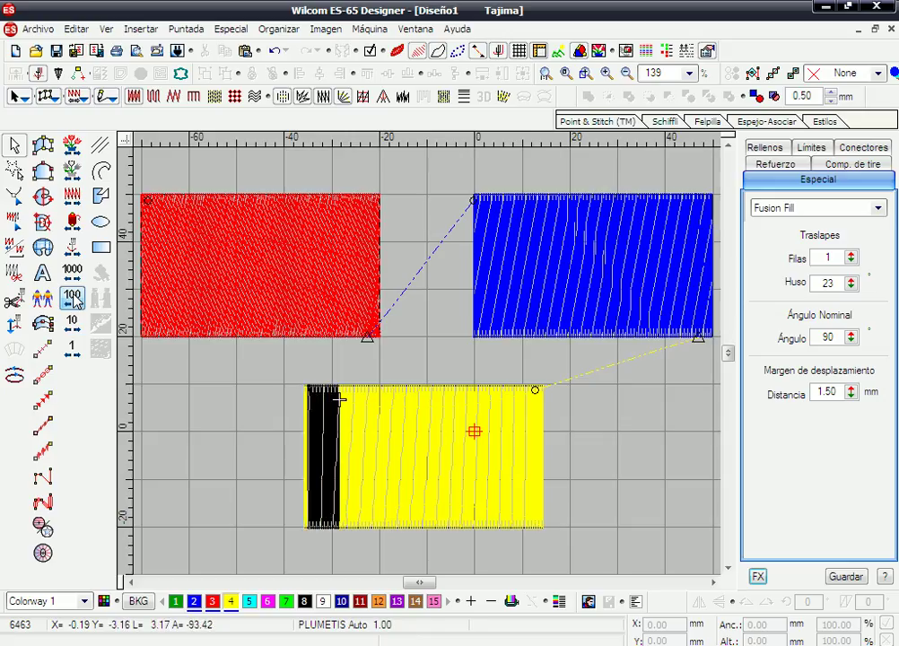
left_click(74, 300)
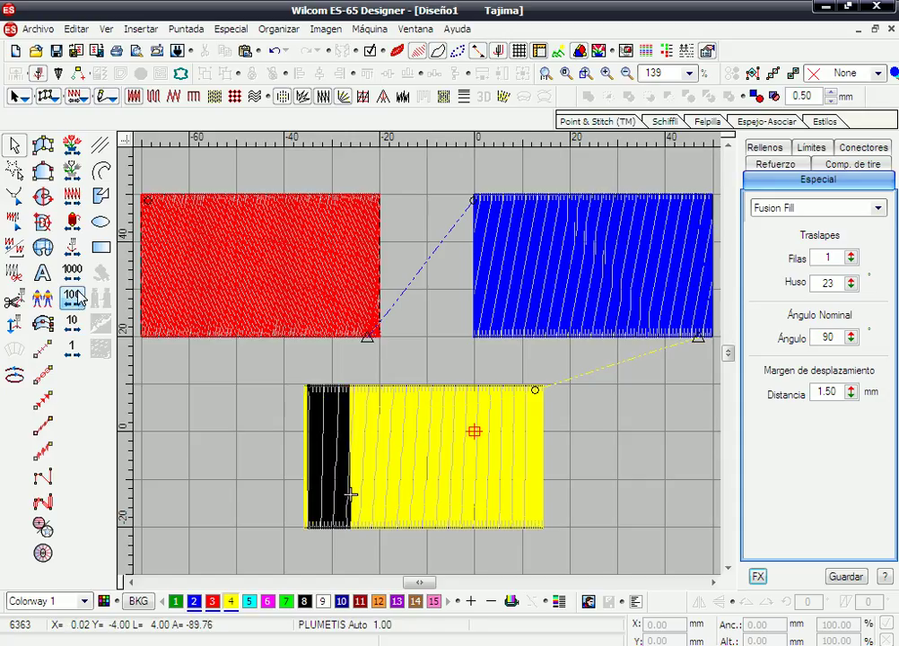
Step: Travel forward in 100-stitch increments through the yellow rectangle to the end of the design
right_click(76, 301)
right_click(76, 302)
right_click(76, 302)
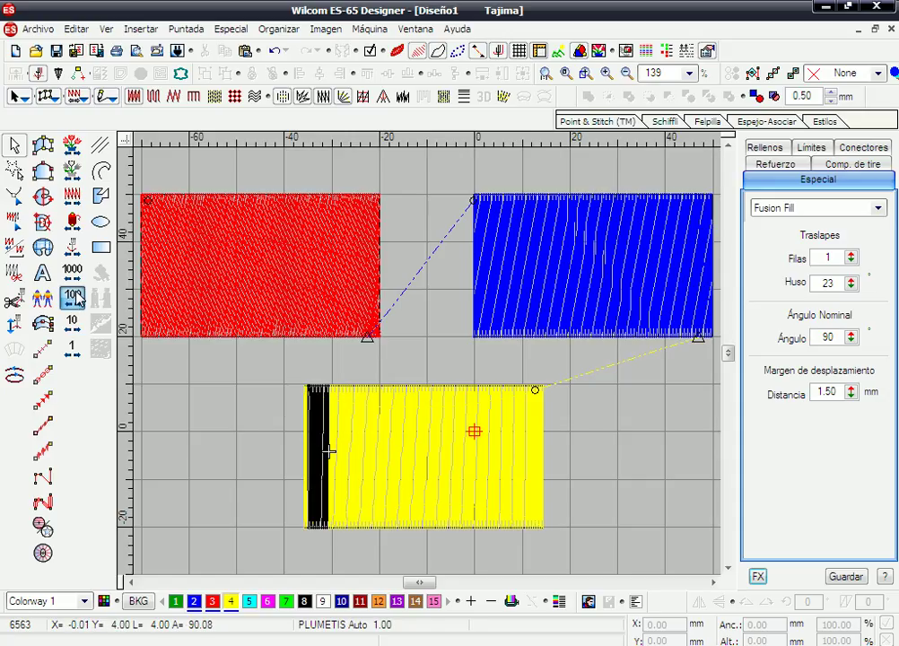
right_click(76, 301)
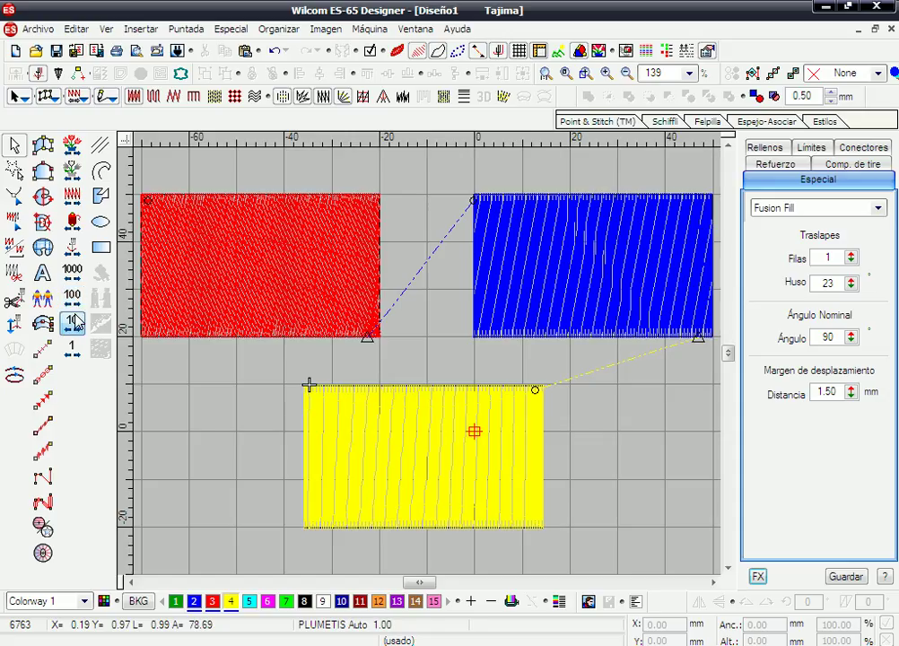
Step: Travel backward 50 stitches from the end of the yellow rectangle in 10-stitch increments
left_click(74, 325)
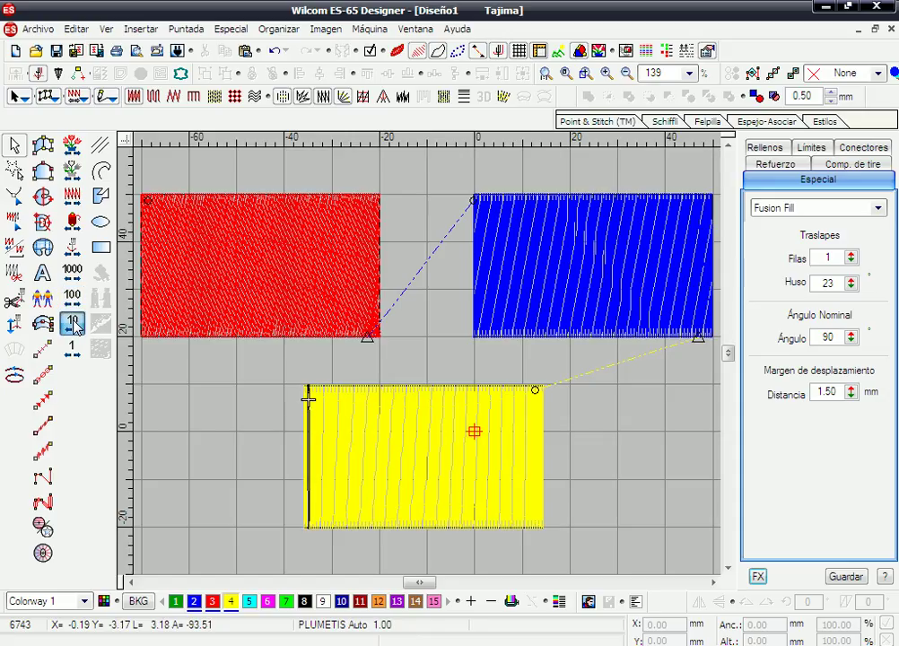
double_click(75, 324)
left_click(75, 324)
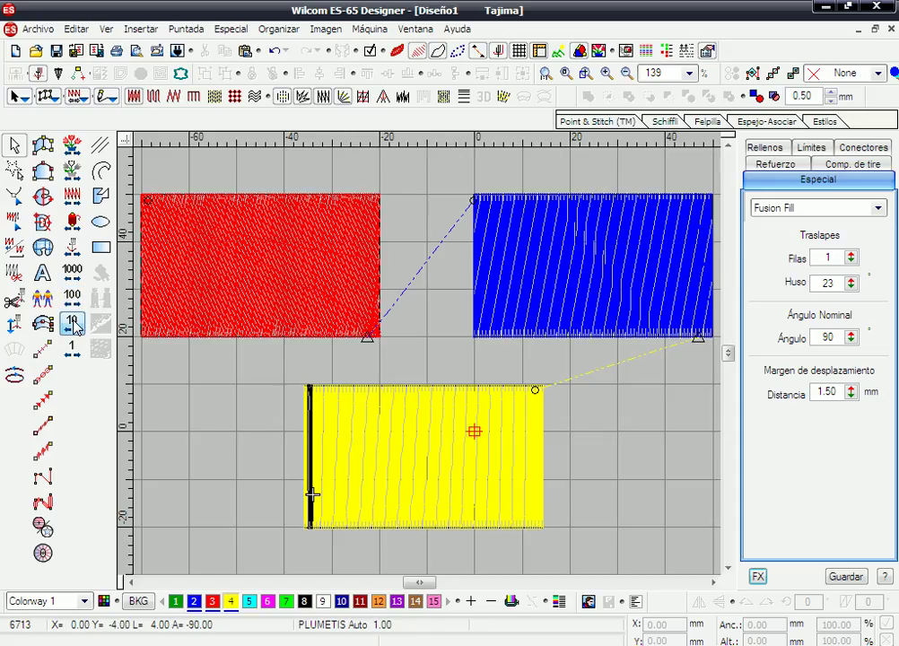
Step: Travel forward in 10-stitch increments to the last stitch of the yellow rectangle
right_click(75, 325)
left_click(75, 325)
left_click(74, 325)
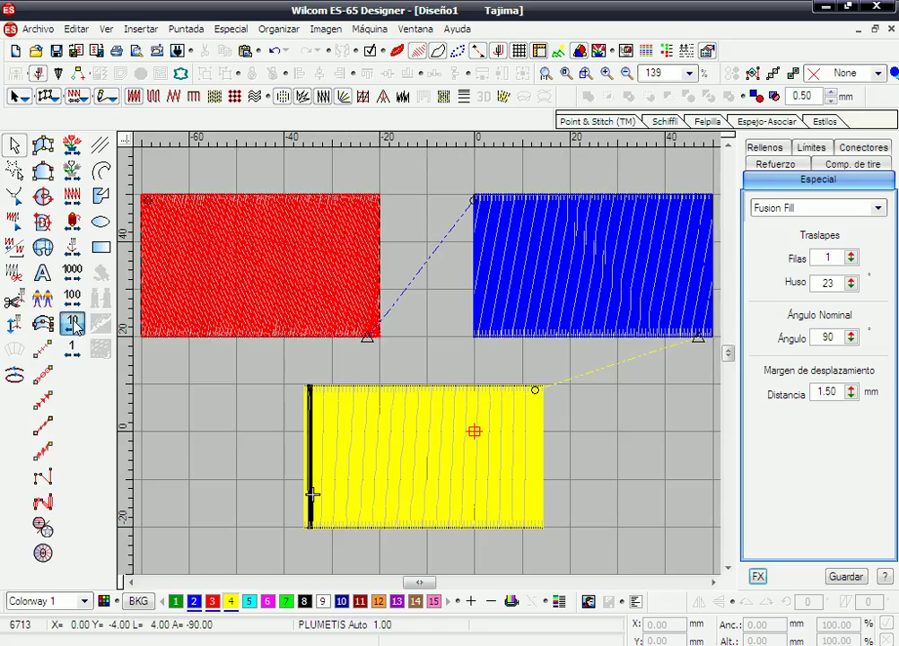
left_click(75, 325)
left_click(75, 325)
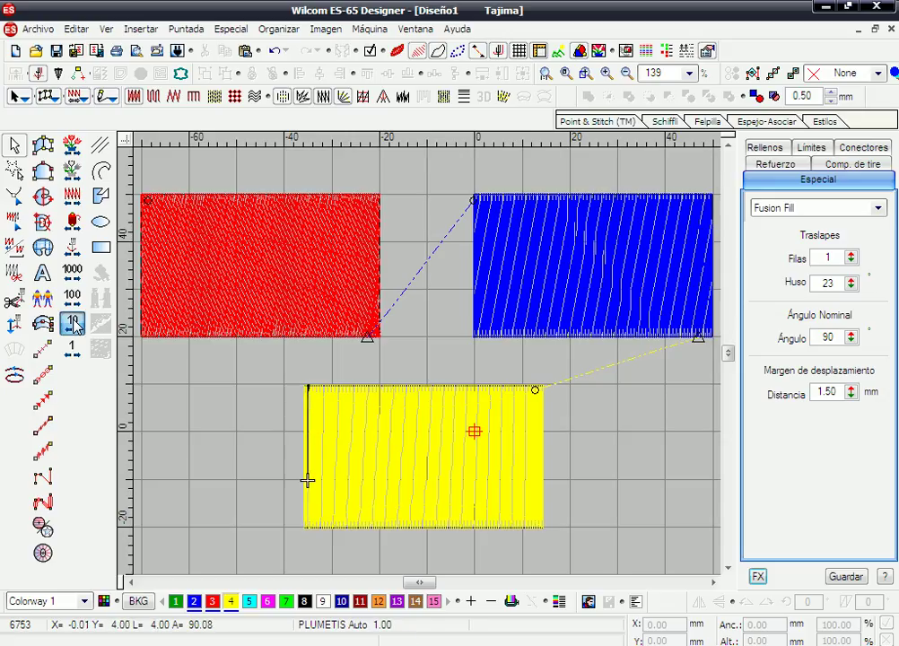
left_click(74, 324)
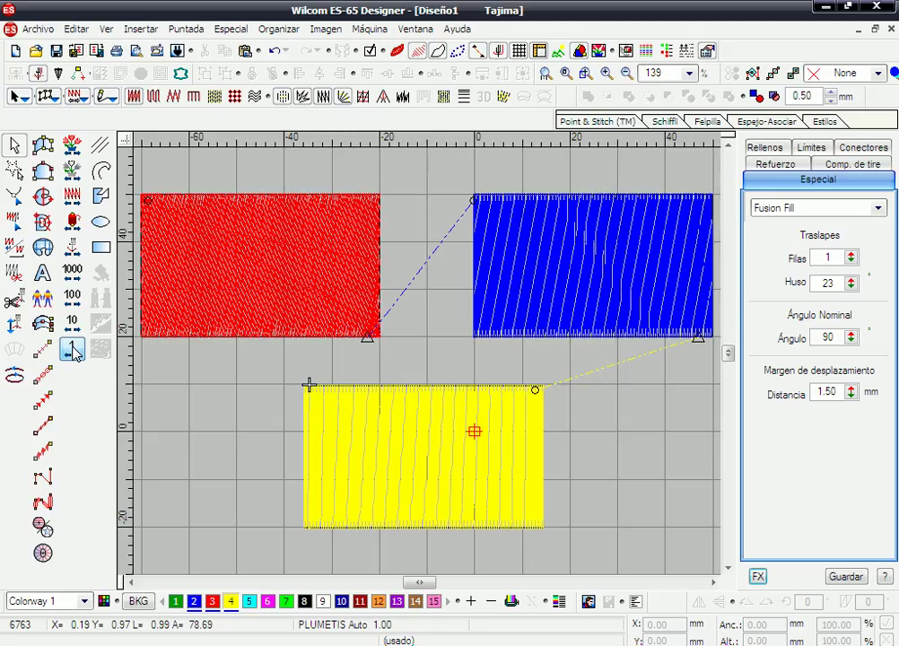
Step: Travel backward 1000 stitches into the yellow rectangle and step backward through its fill one stitch at a time
left_click(74, 352)
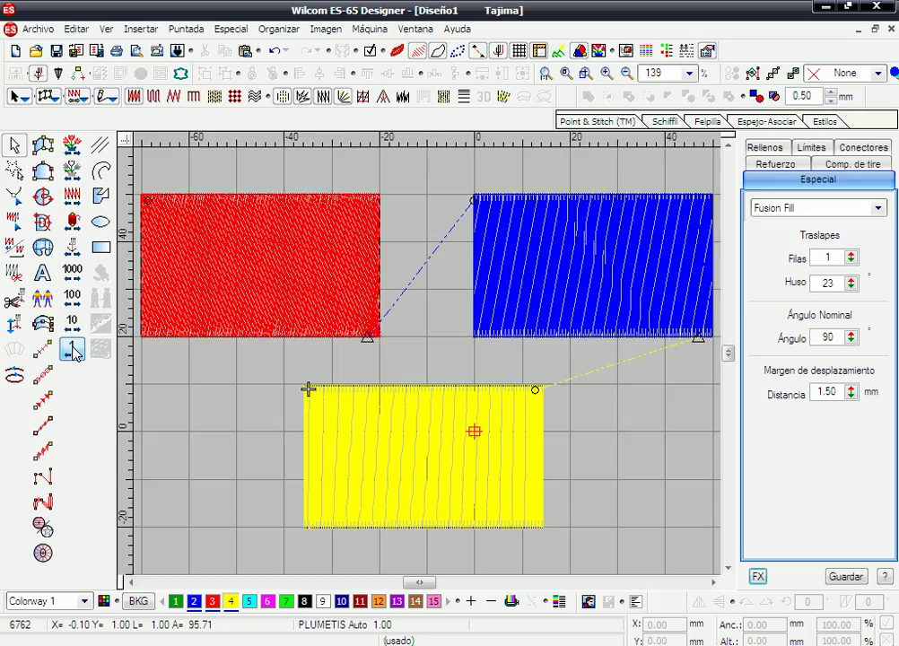
left_click(74, 273)
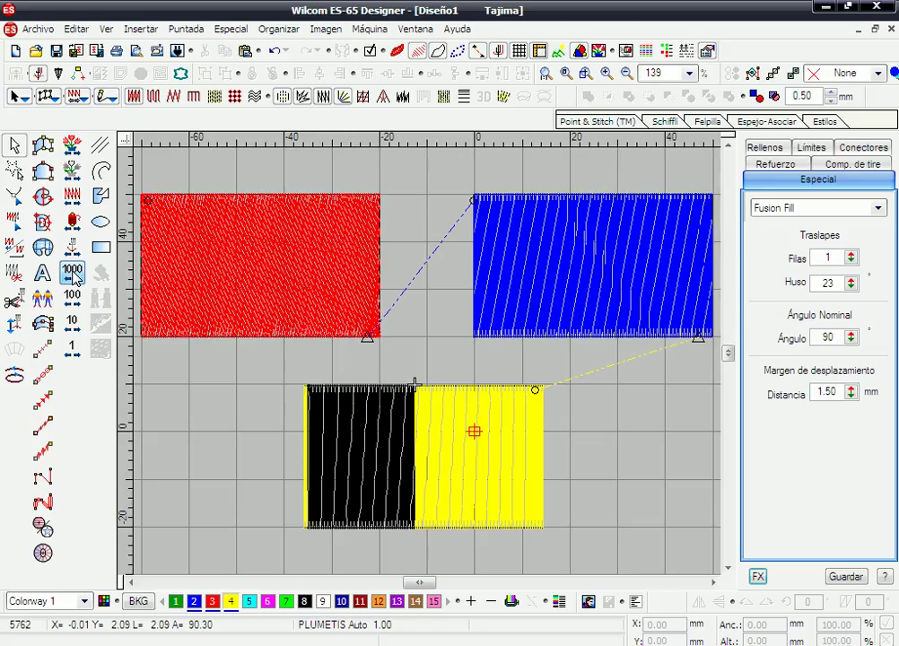
left_click(75, 357)
left_click(74, 357)
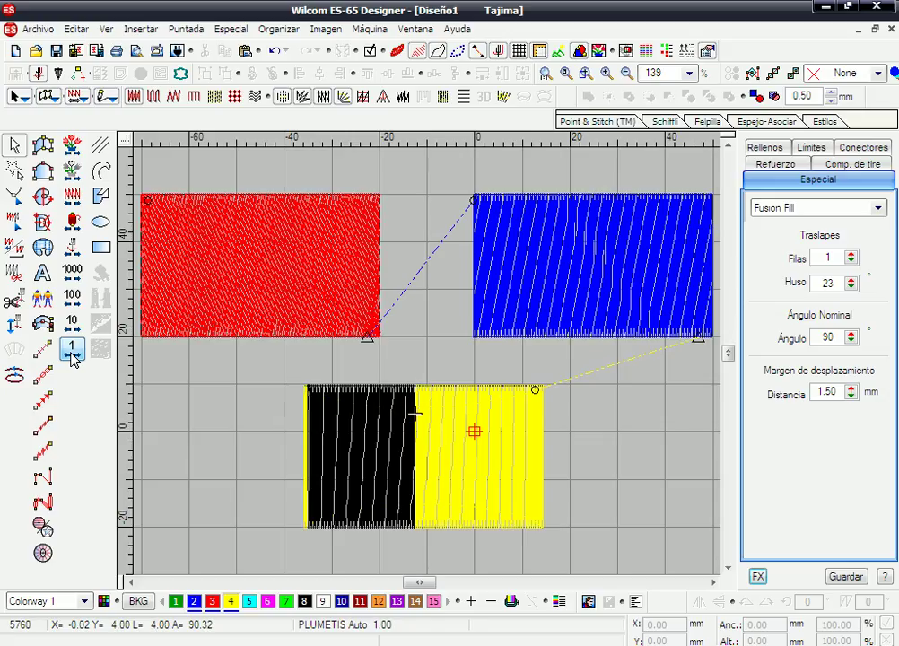
left_click(75, 357)
left_click(74, 357)
left_click(74, 357)
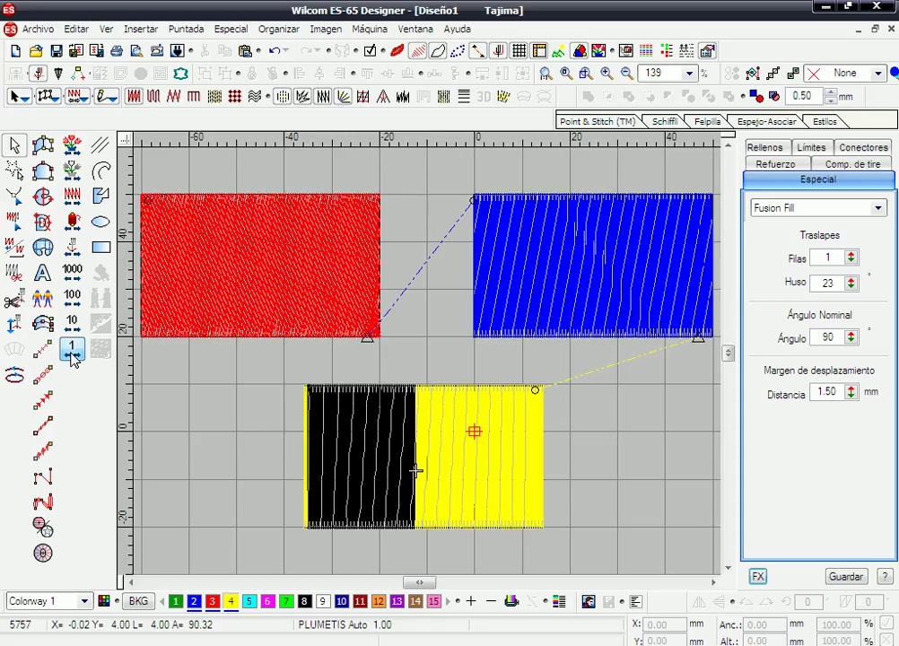